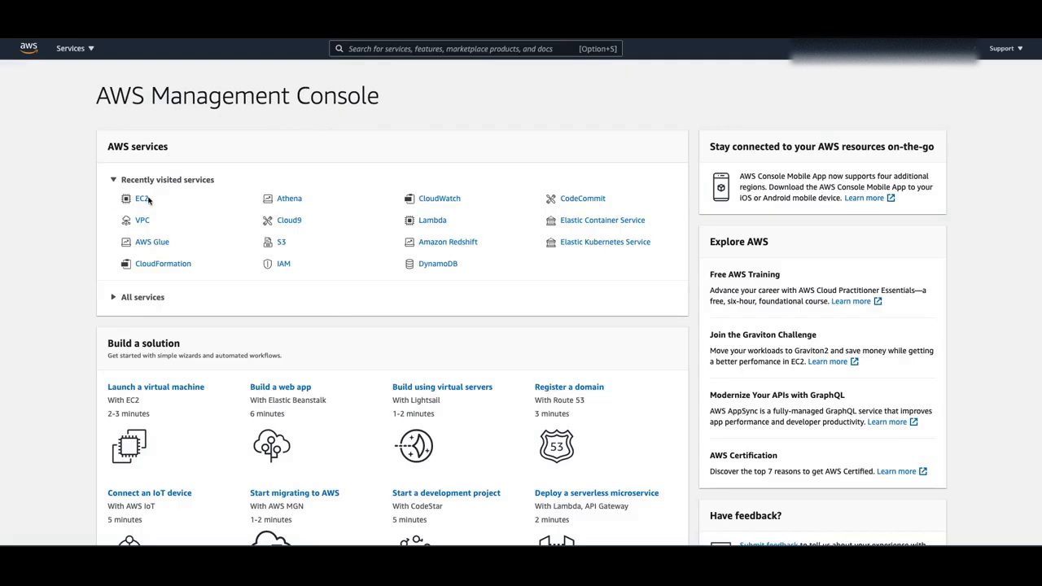
# Open the running instances list in EC2 and begin launching a new instance.
pyautogui.click(144, 201)
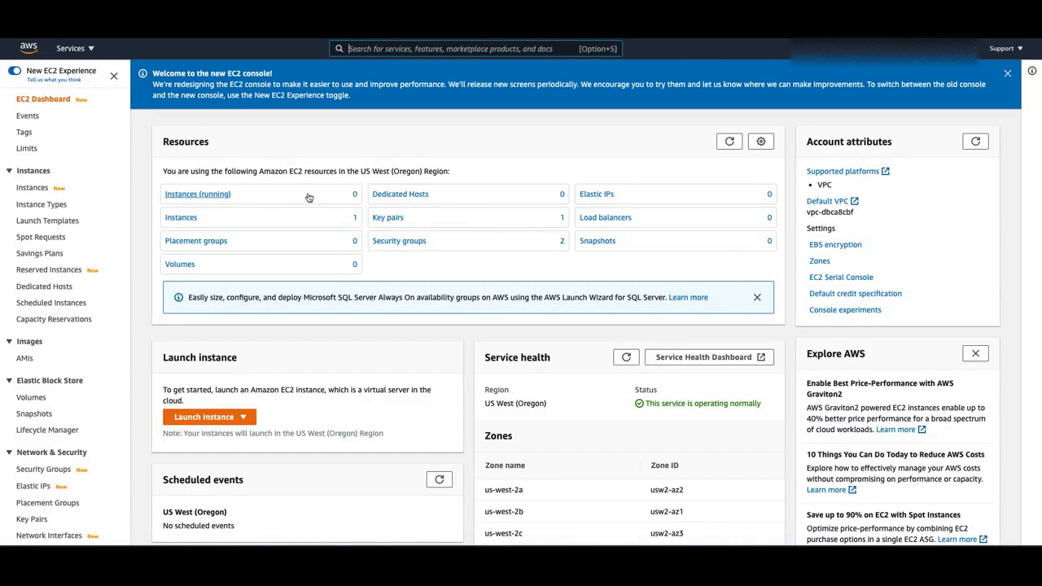
pyautogui.click(228, 196)
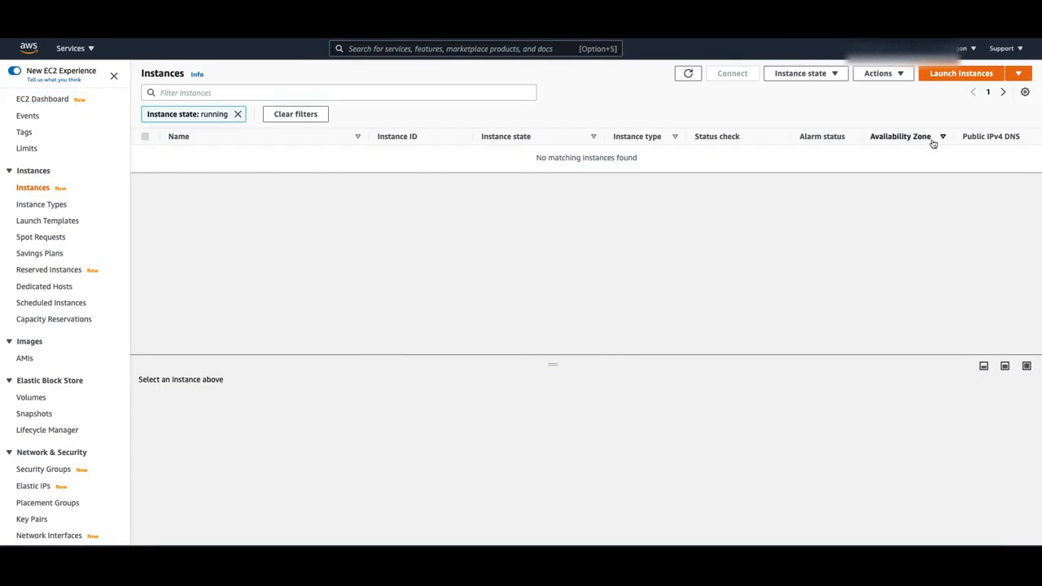
pyautogui.click(958, 76)
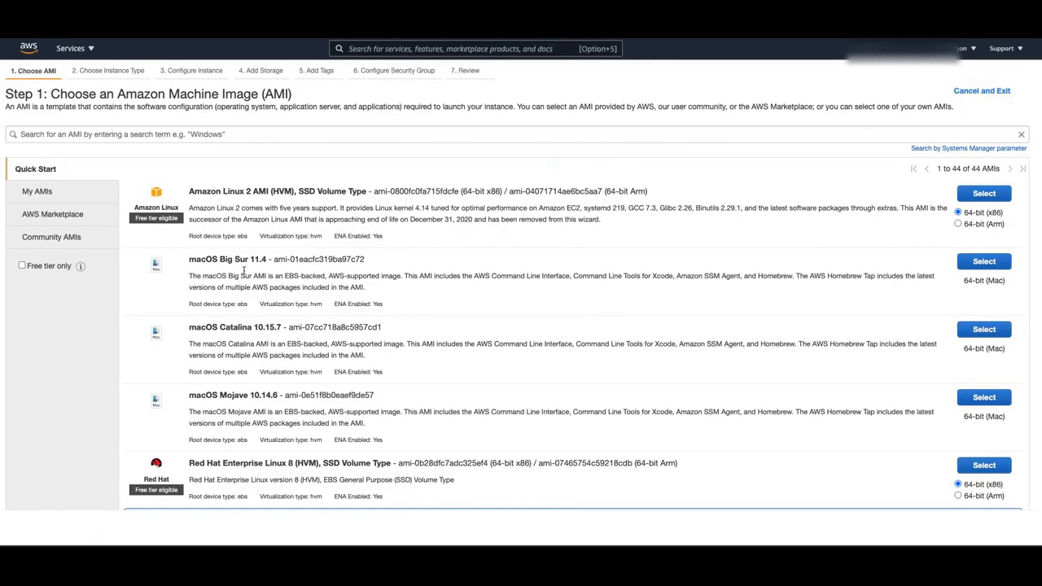
# Examine the available Amazon Linux 2, macOS and Red Hat machine images and their architecture options.
pyautogui.moveTo(189, 191); pyautogui.dragTo(425, 192)
pyautogui.click(380, 192)
pyautogui.click(385, 199)
pyautogui.click(265, 273)
pyautogui.moveTo(188, 259); pyautogui.dragTo(274, 258)
pyautogui.click(217, 336)
pyautogui.moveTo(287, 327); pyautogui.dragTo(227, 326)
pyautogui.click(230, 327)
pyautogui.moveTo(188, 463); pyautogui.dragTo(317, 463)
pyautogui.click(313, 463)
pyautogui.moveTo(299, 191); pyautogui.dragTo(318, 191)
pyautogui.click(311, 194)
pyautogui.moveTo(1004, 213); pyautogui.dragTo(966, 213)
# Select the 64-bit (x86) Amazon Linux 2 AMI, keep the t2.micro instance type, and continue to the instance details.
pyautogui.click(984, 193)
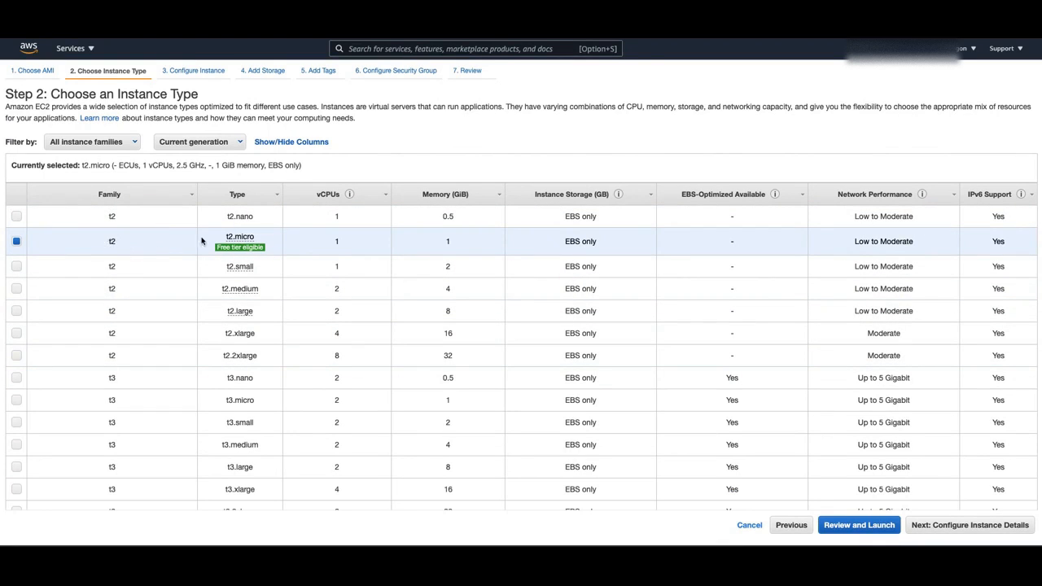
pyautogui.doubleClick(336, 241)
pyautogui.doubleClick(448, 241)
pyautogui.doubleClick(337, 241)
pyautogui.doubleClick(448, 241)
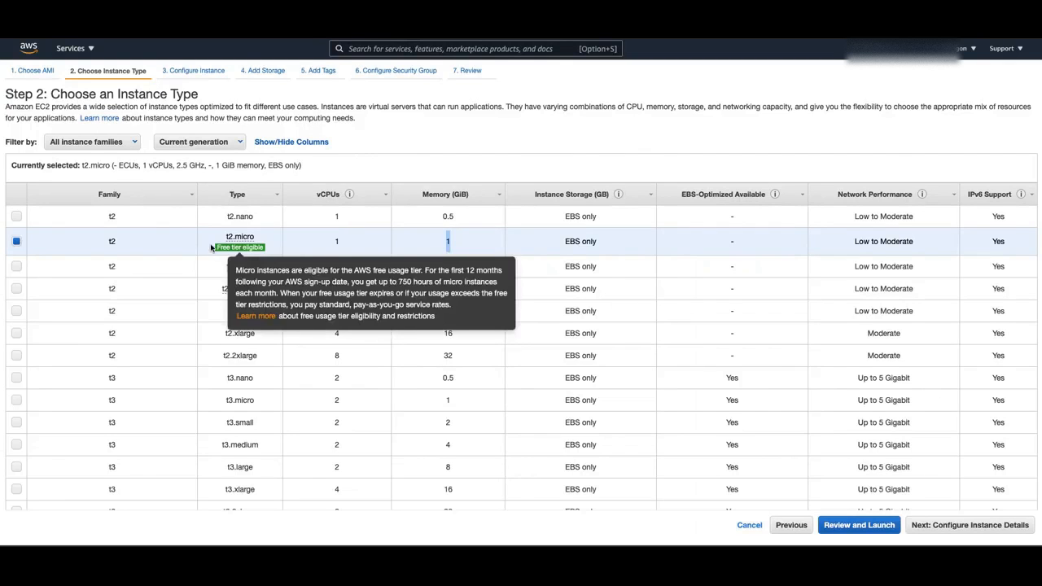
pyautogui.click(969, 525)
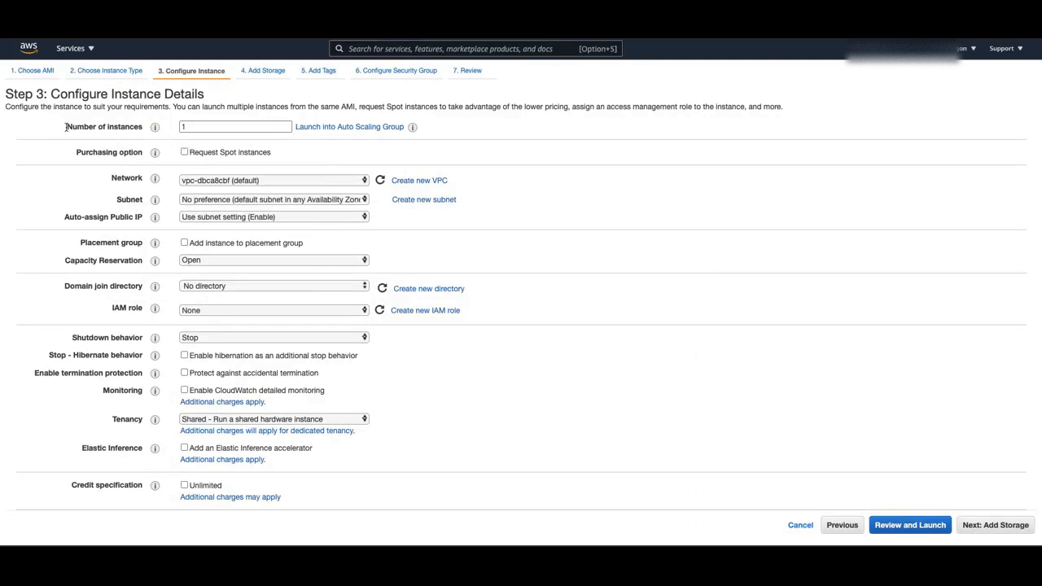
# Review the number of instances and try the Request Spot instances purchasing option, leaving it disabled.
pyautogui.scroll(-5, 78, 199)
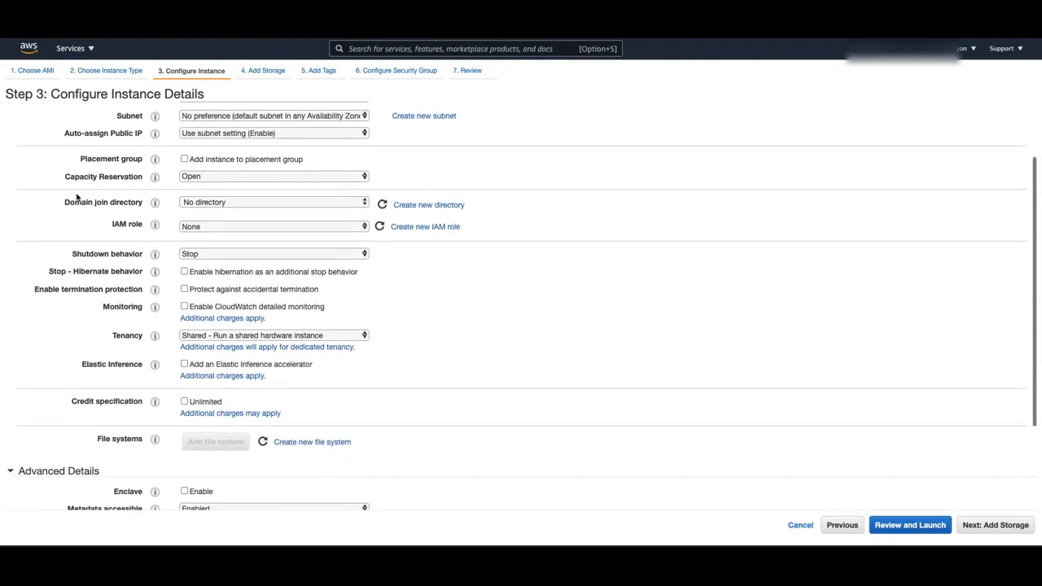
pyautogui.scroll(5, 77, 197)
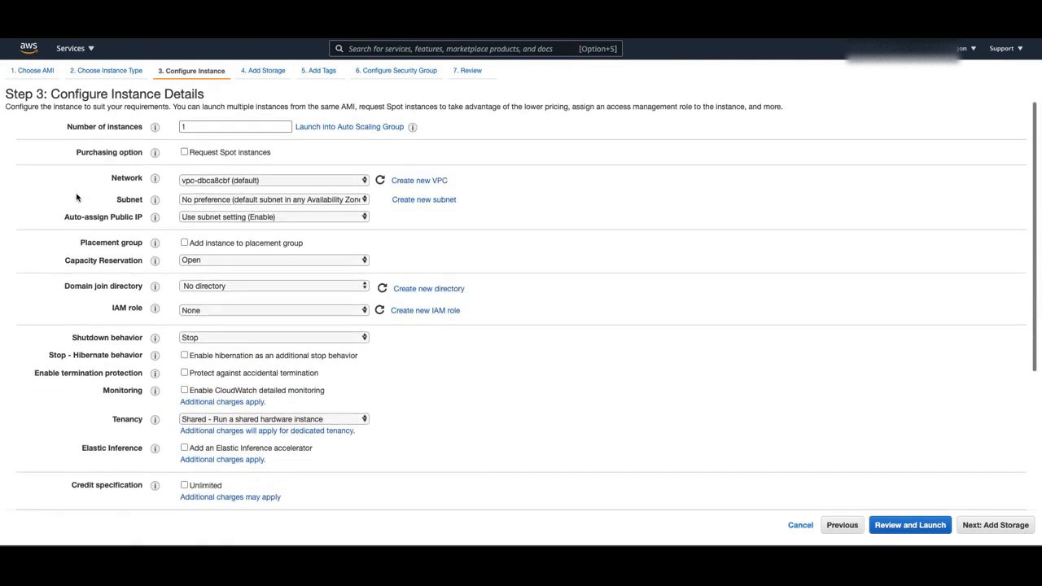
pyautogui.moveTo(63, 127); pyautogui.dragTo(145, 139)
pyautogui.doubleClick(196, 127)
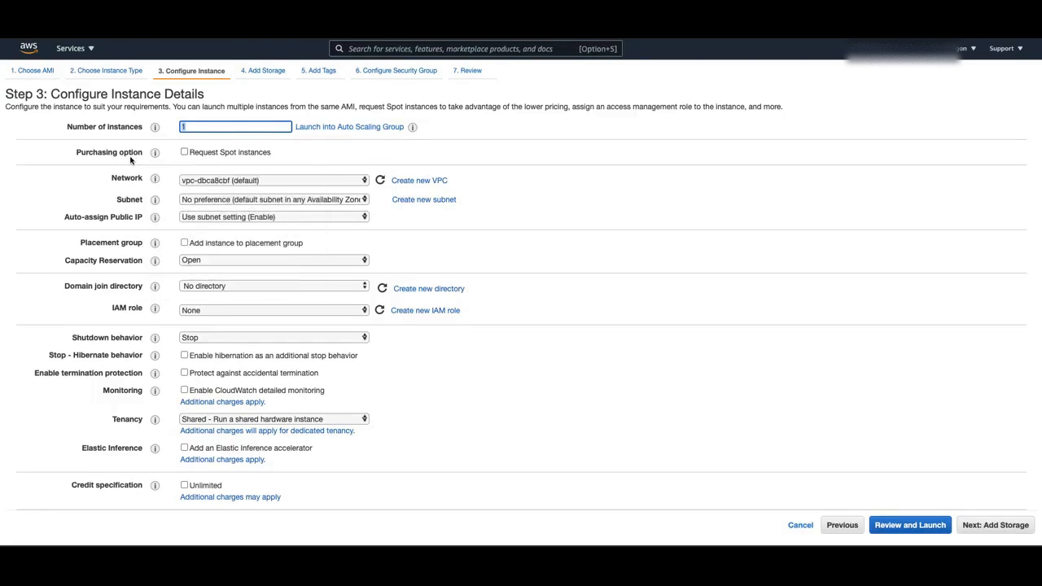
pyautogui.click(187, 154)
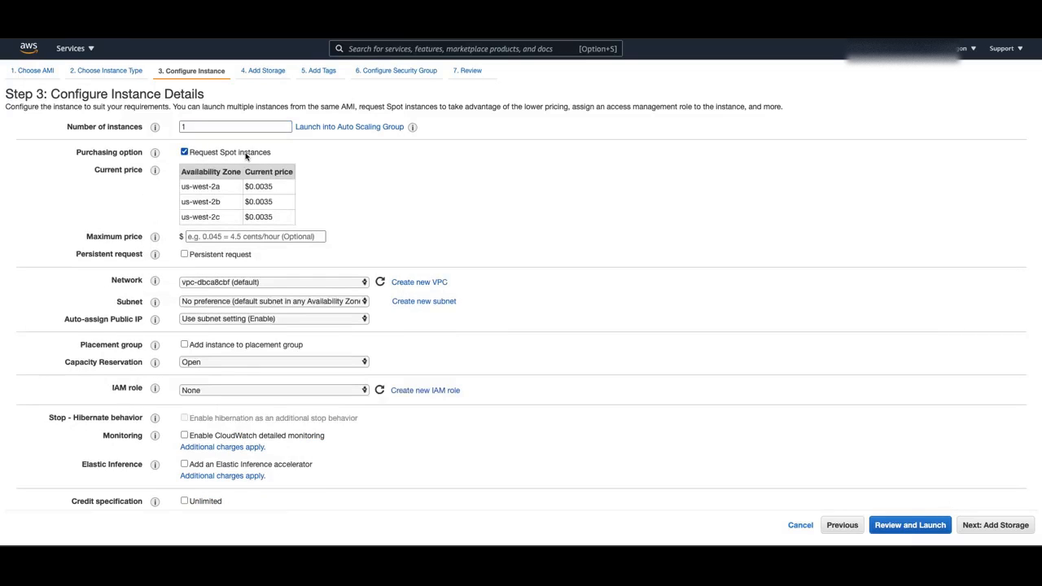
pyautogui.moveTo(274, 154); pyautogui.dragTo(191, 154)
pyautogui.click(186, 153)
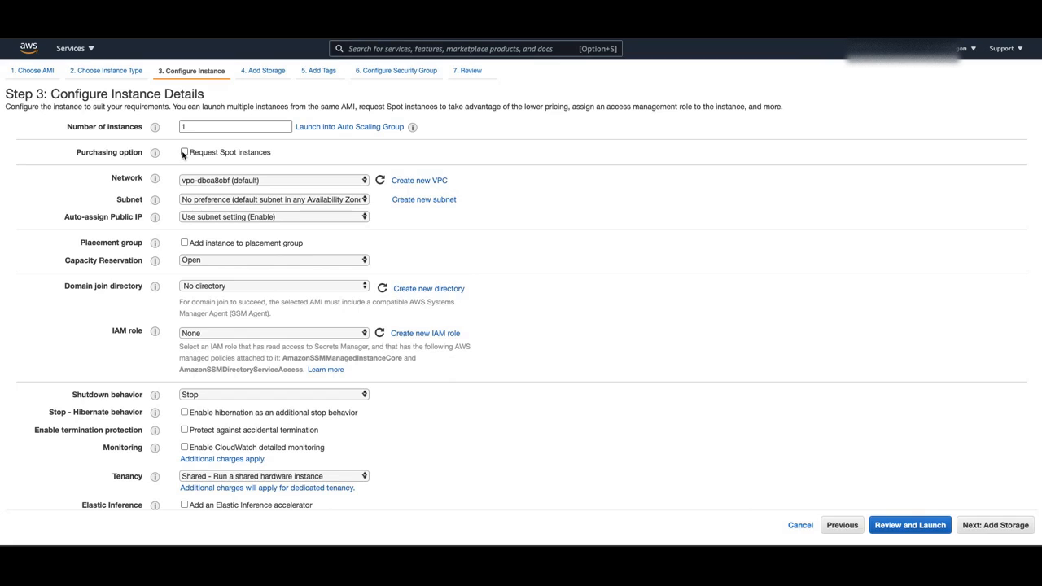
pyautogui.click(185, 153)
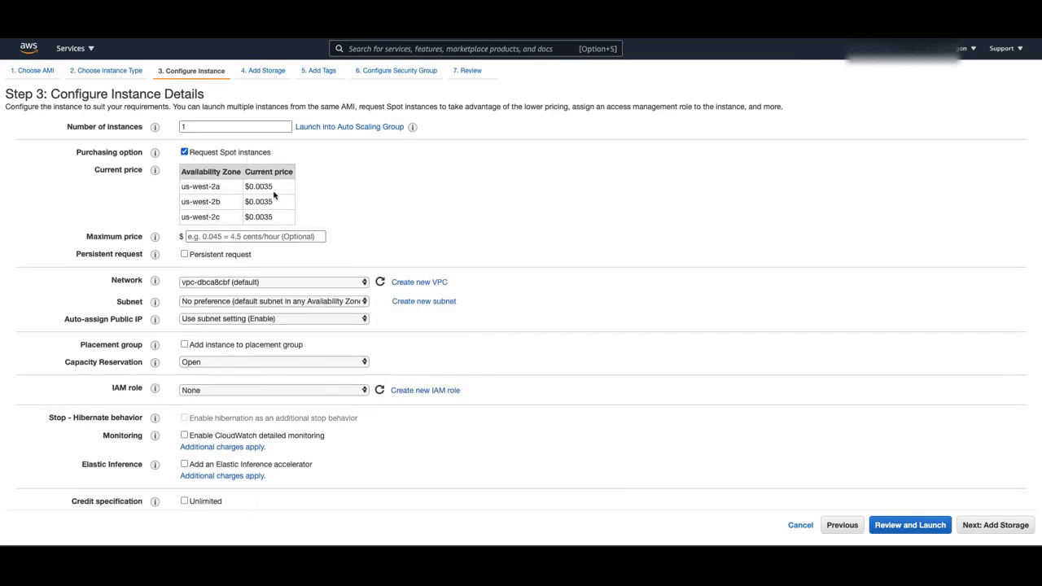
pyautogui.moveTo(230, 205); pyautogui.dragTo(185, 157)
pyautogui.click(185, 154)
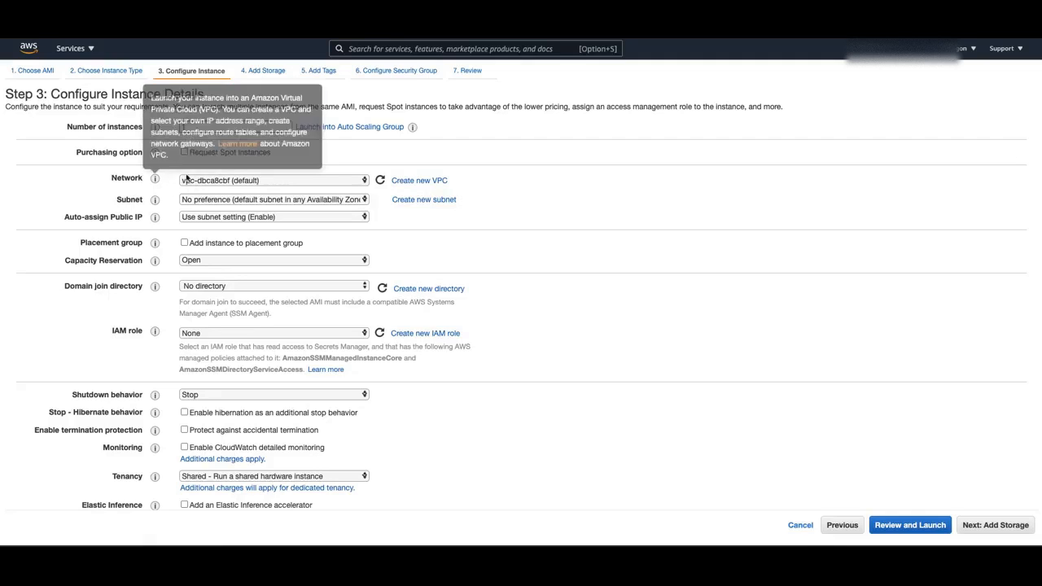
# Keep the default VPC as the network and choose subnet-06bf695e in us-west-2c as the subnet.
pyautogui.click(199, 182)
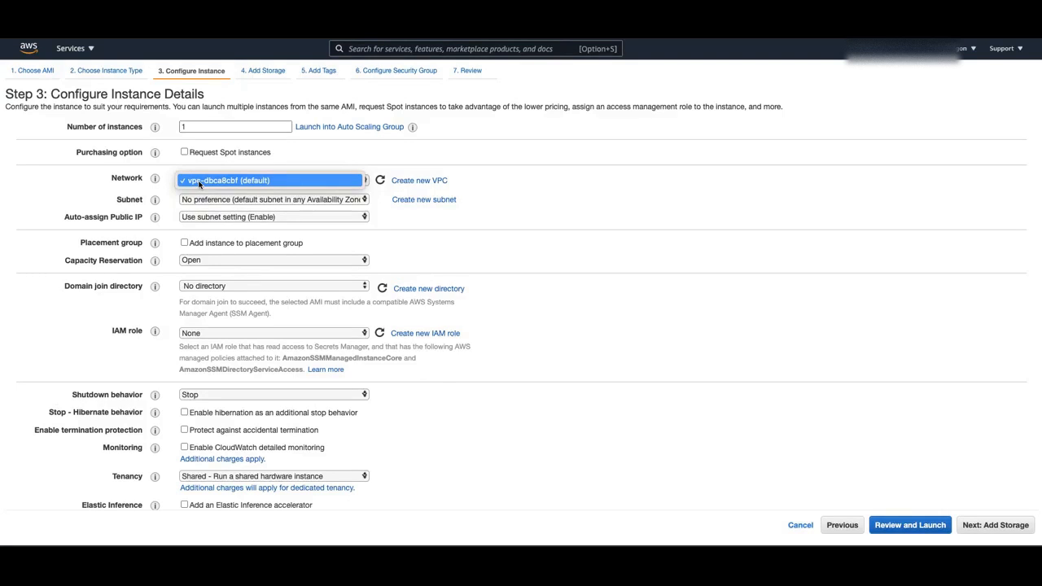
pyautogui.click(200, 182)
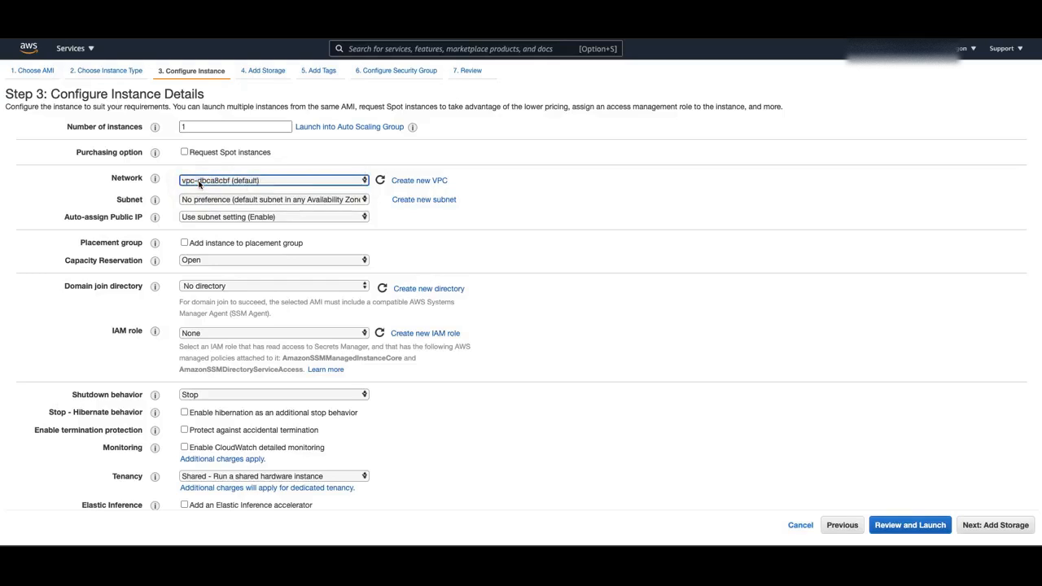
pyautogui.rightClick(429, 182)
pyautogui.click(474, 181)
pyautogui.hotkey('ctrl', 'Tab')
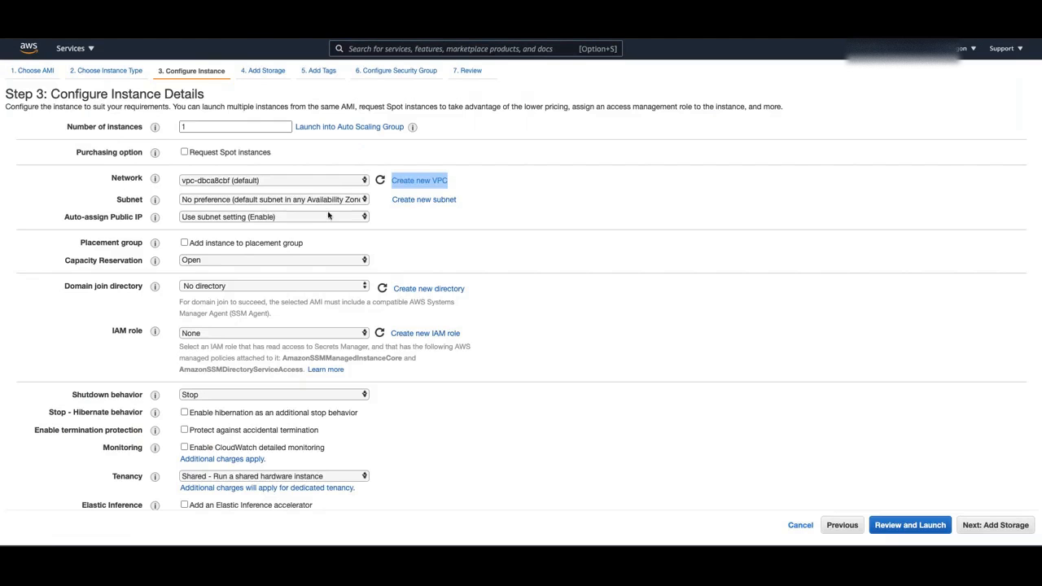
pyautogui.click(235, 180)
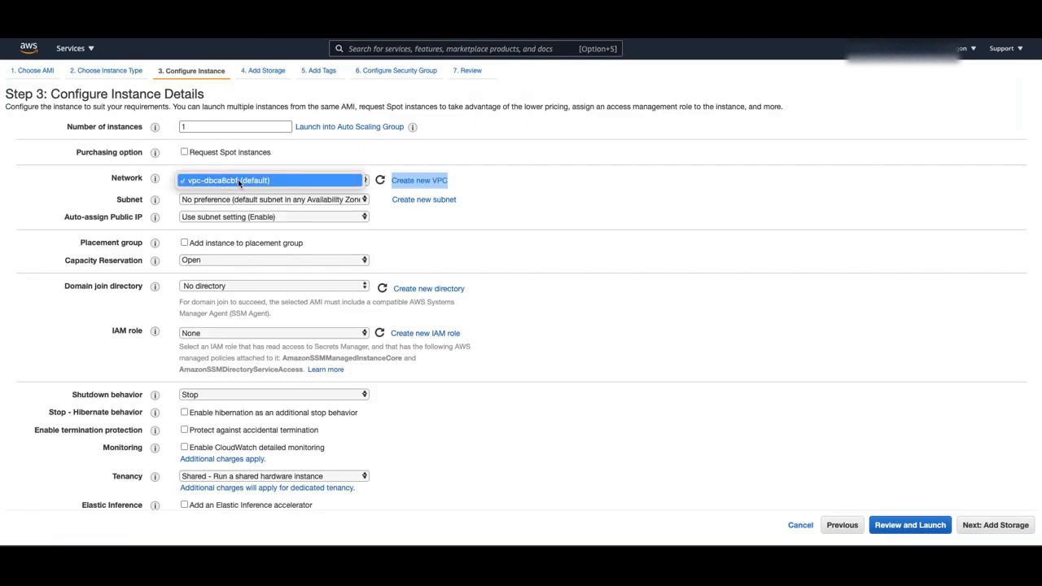
pyautogui.click(238, 180)
pyautogui.click(226, 201)
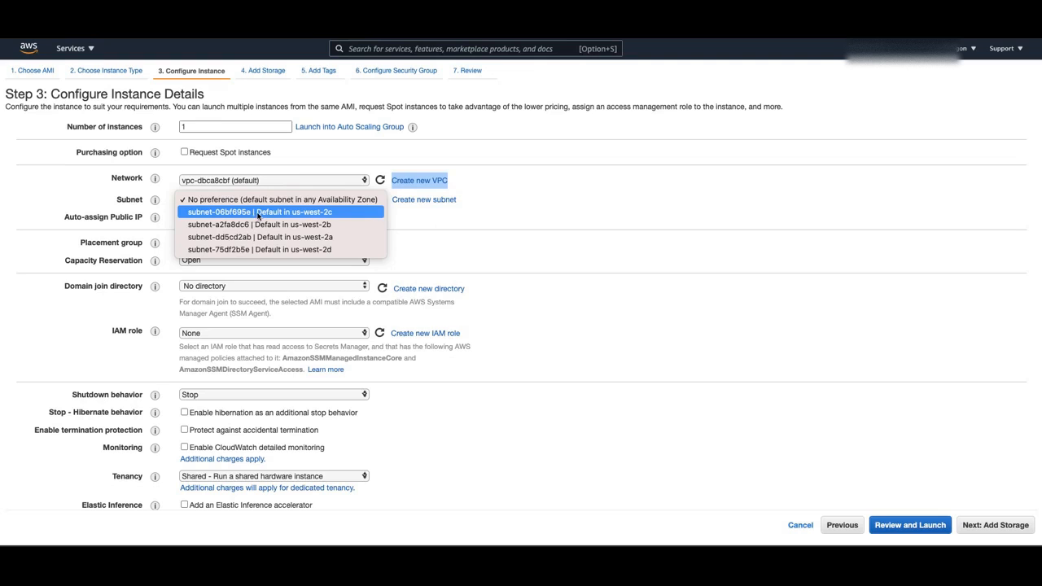
pyautogui.click(258, 213)
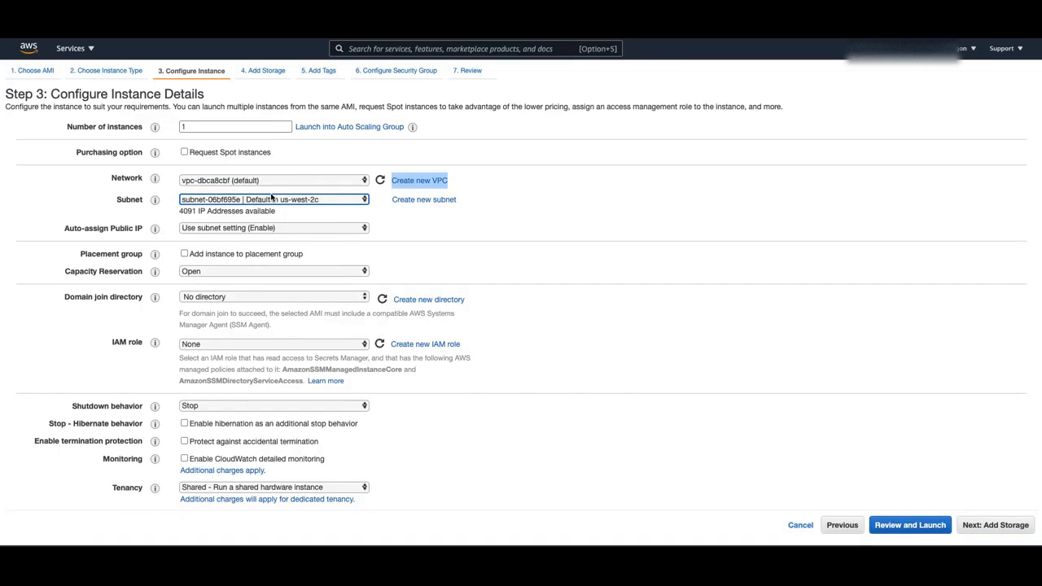
# Enable protection against accidental termination for the instance.
pyautogui.scroll(-3, 122, 249)
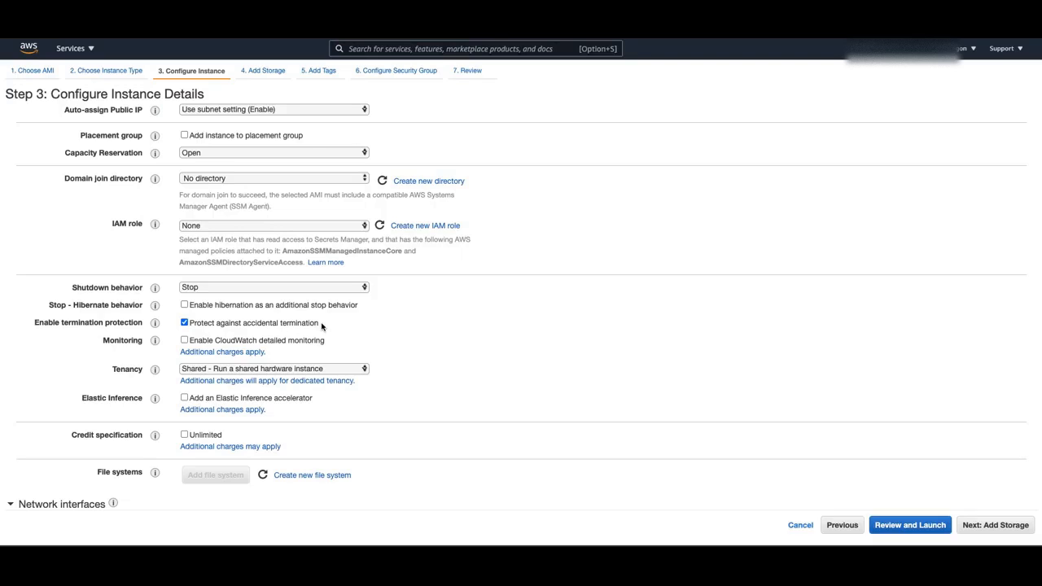
pyautogui.moveTo(322, 325)
pyautogui.mouseDown()
pyautogui.moveTo(193, 330)
pyautogui.moveTo(322, 325)
pyautogui.mouseUp()
pyautogui.click(191, 325)
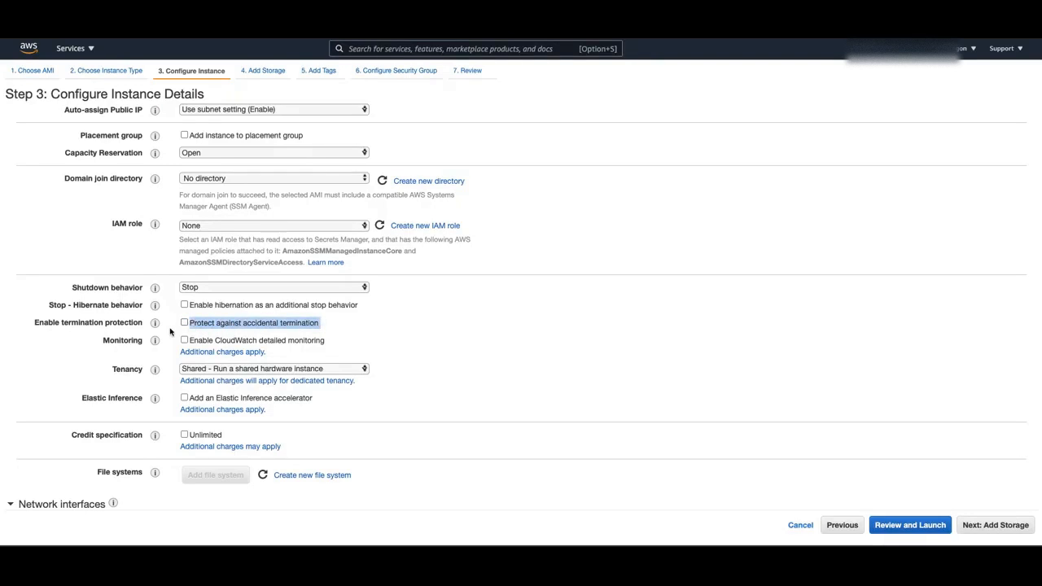
pyautogui.click(186, 325)
pyautogui.click(184, 324)
# Try entering "execute custom commands" as the user data text in the advanced details, and clear it.
pyautogui.scroll(-5, 22, 345)
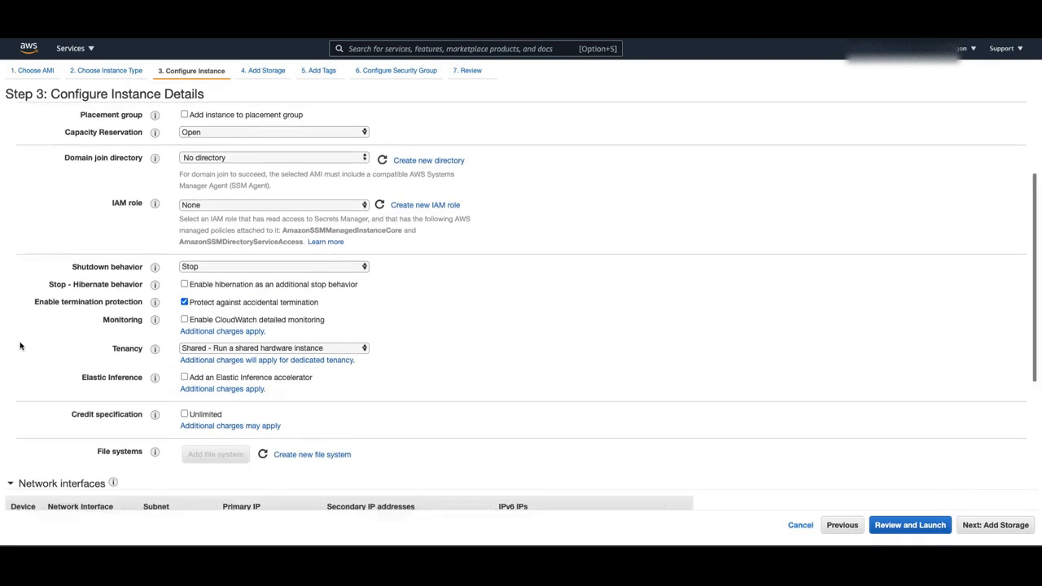
pyautogui.scroll(-2, 48, 334)
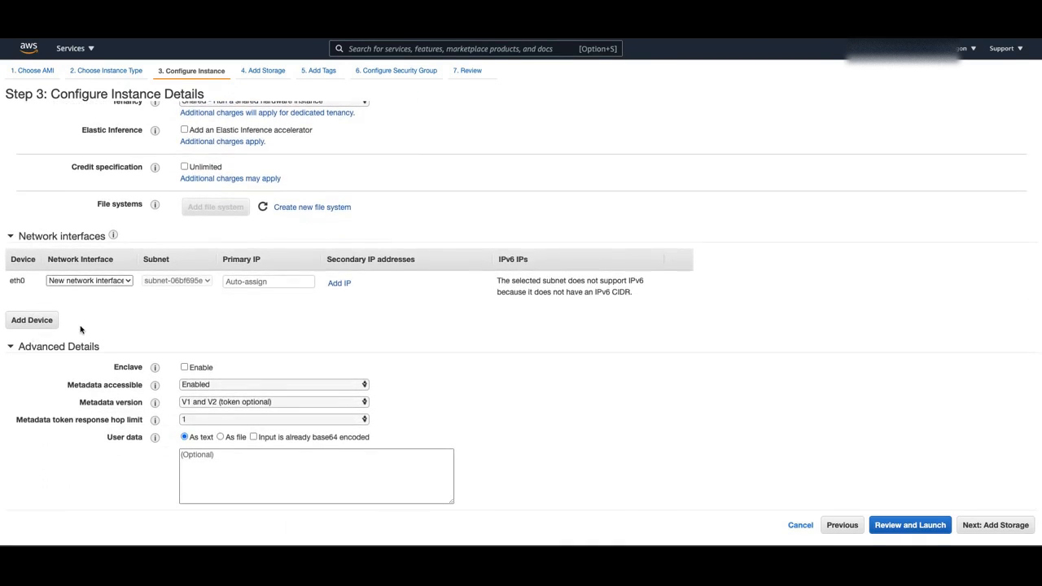
pyautogui.click(230, 454)
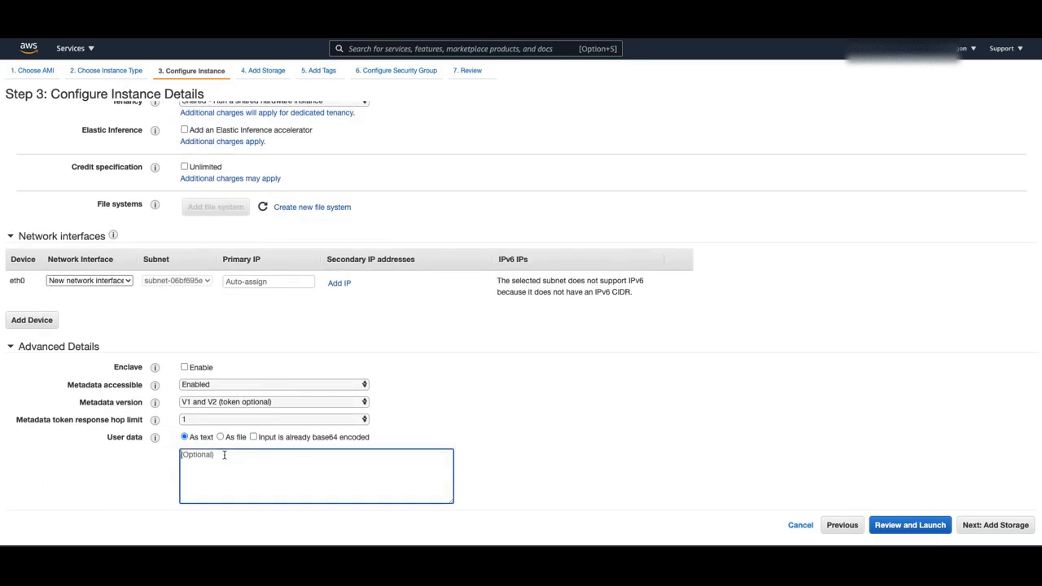
pyautogui.moveTo(108, 437); pyautogui.dragTo(144, 437)
pyautogui.click(232, 455)
pyautogui.write('execute custom commands')
pyautogui.moveTo(183, 462); pyautogui.dragTo(277, 456)
pyautogui.doubleClick(120, 442)
pyautogui.click(211, 458)
pyautogui.click(292, 455)
pyautogui.tripleClick(257, 455)
pyautogui.press('BackSpace')
# Try the option to supply user data as a file, and return to text input.
pyautogui.click(220, 438)
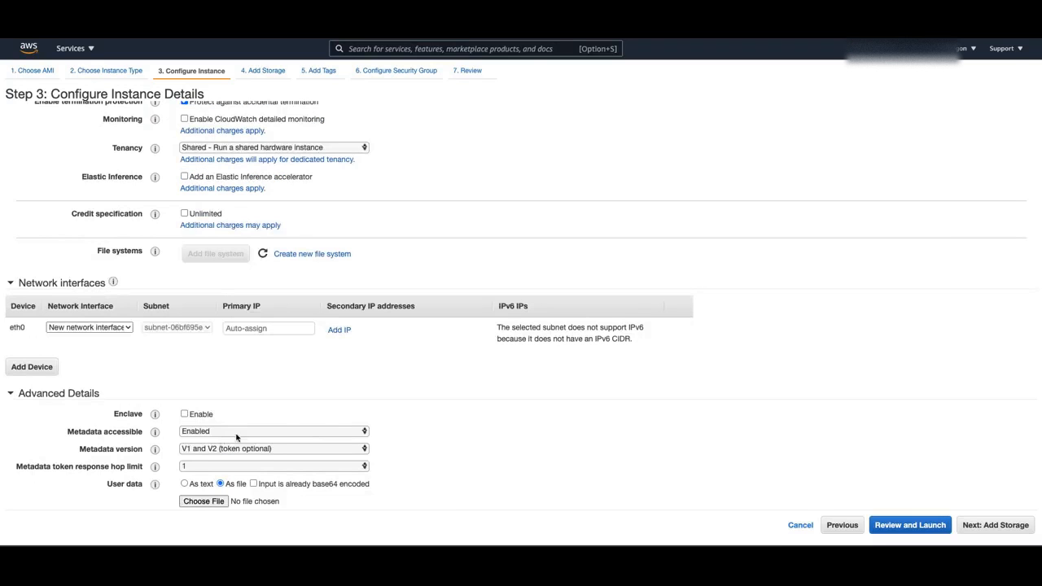
pyautogui.click(184, 482)
pyautogui.scroll(-1, 481, 418)
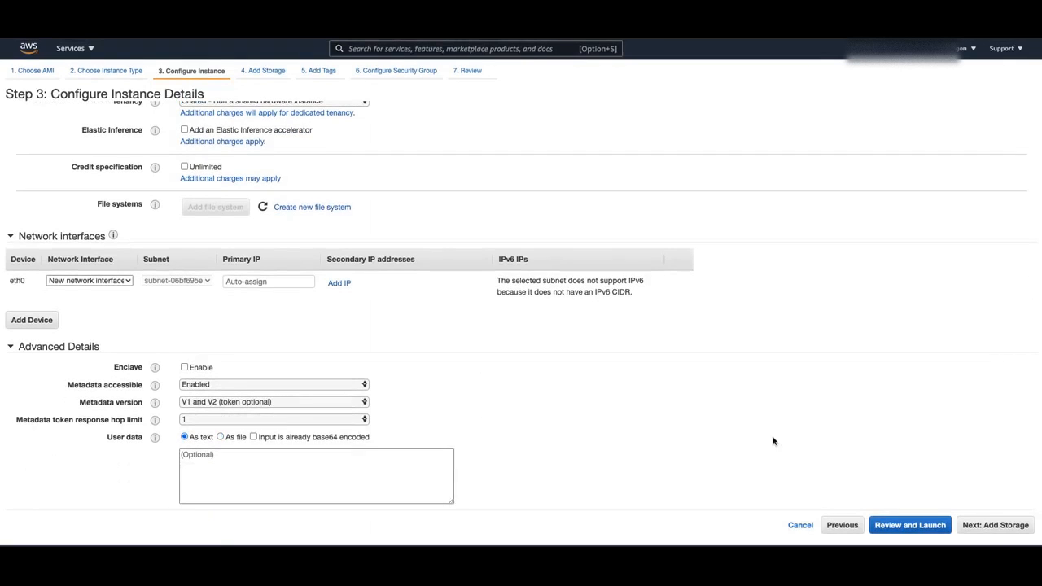
# Continue to the storage settings and examine the root volume and its snapshot.
pyautogui.click(987, 528)
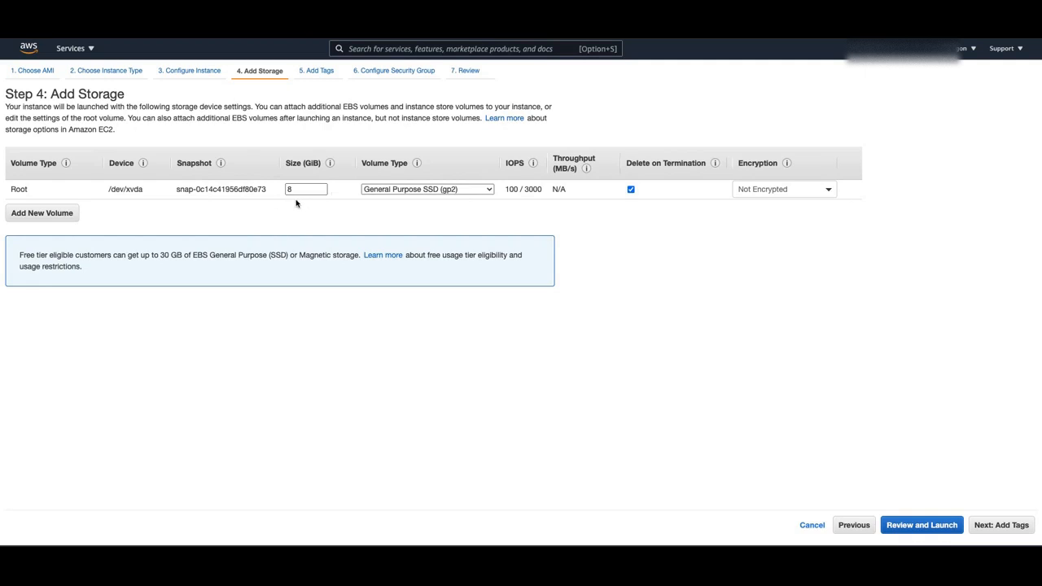
pyautogui.doubleClick(20, 190)
pyautogui.tripleClick(220, 189)
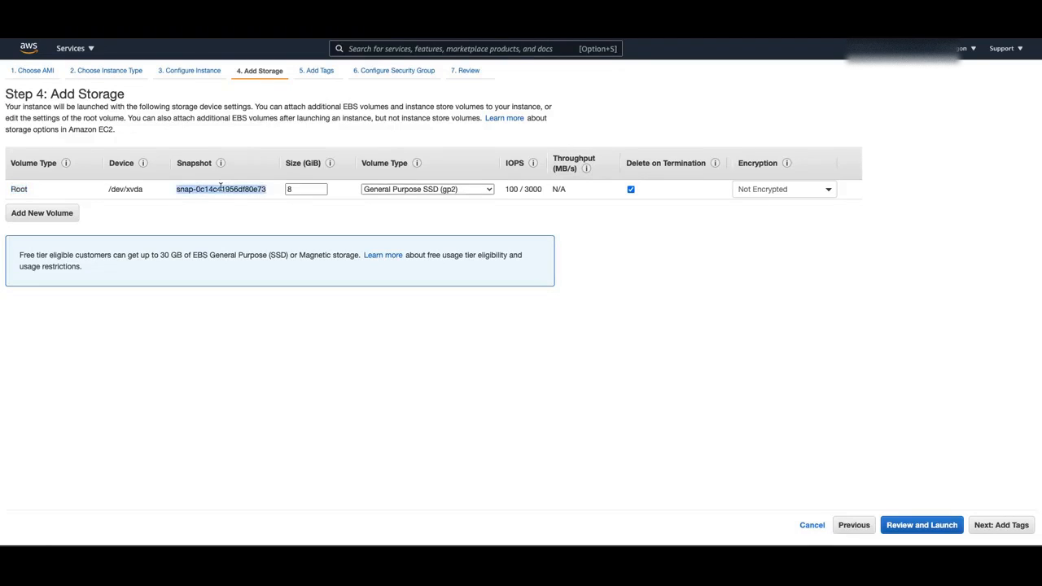
pyautogui.tripleClick(220, 189)
pyautogui.doubleClick(226, 189)
pyautogui.click(226, 189)
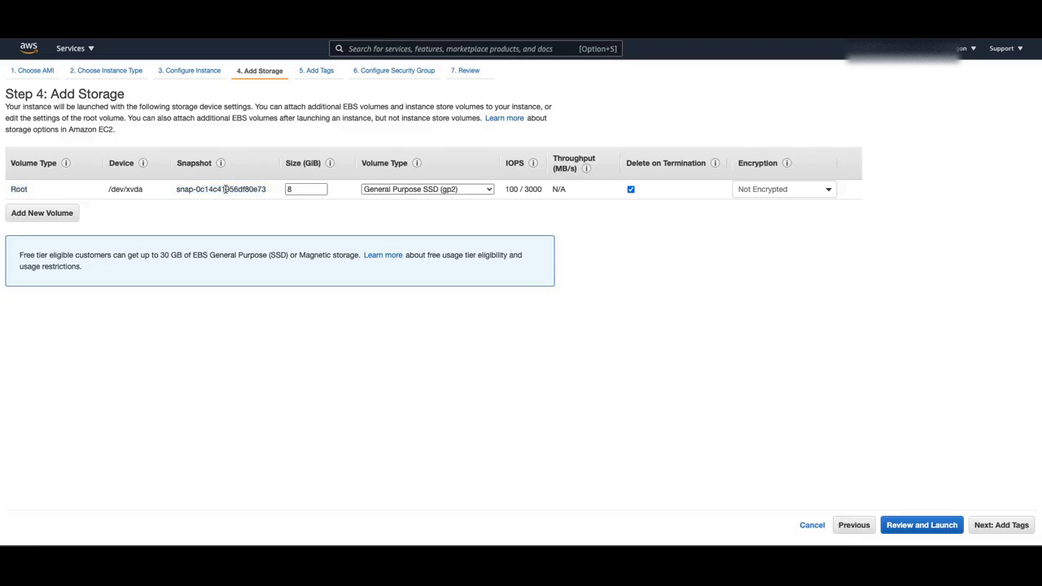
# Try a root volume size of 64 GiB and set it back to 8 GiB.
pyautogui.click(306, 189)
pyautogui.write('64')
pyautogui.moveTo(322, 189); pyautogui.dragTo(268, 190)
pyautogui.write('88')
# Compare the gp2 and gp3 options for the root volume and set its type to General Purpose SSD (gp3).
pyautogui.click(408, 189)
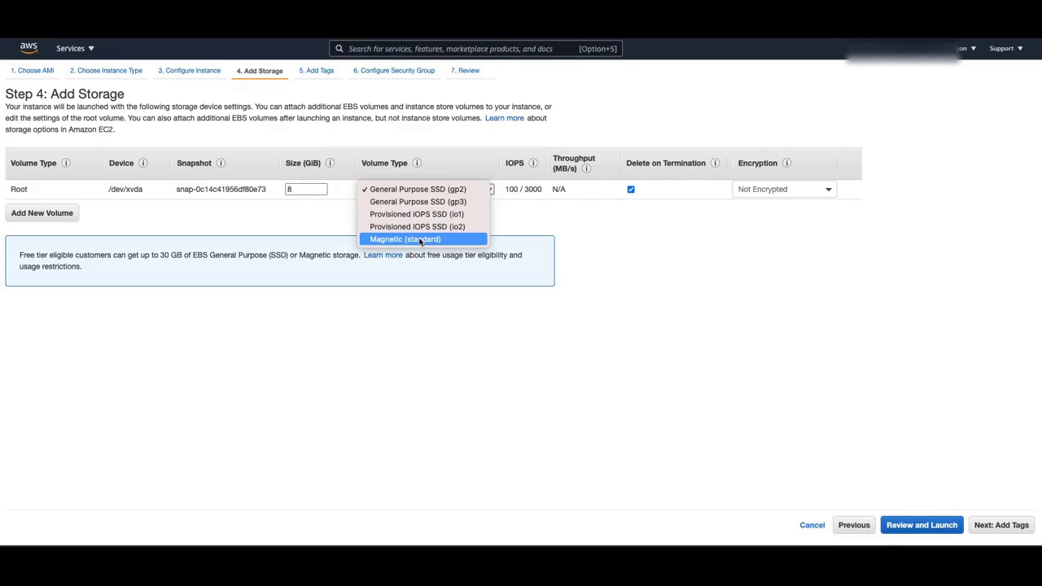
pyautogui.click(460, 208)
pyautogui.doubleClick(525, 188)
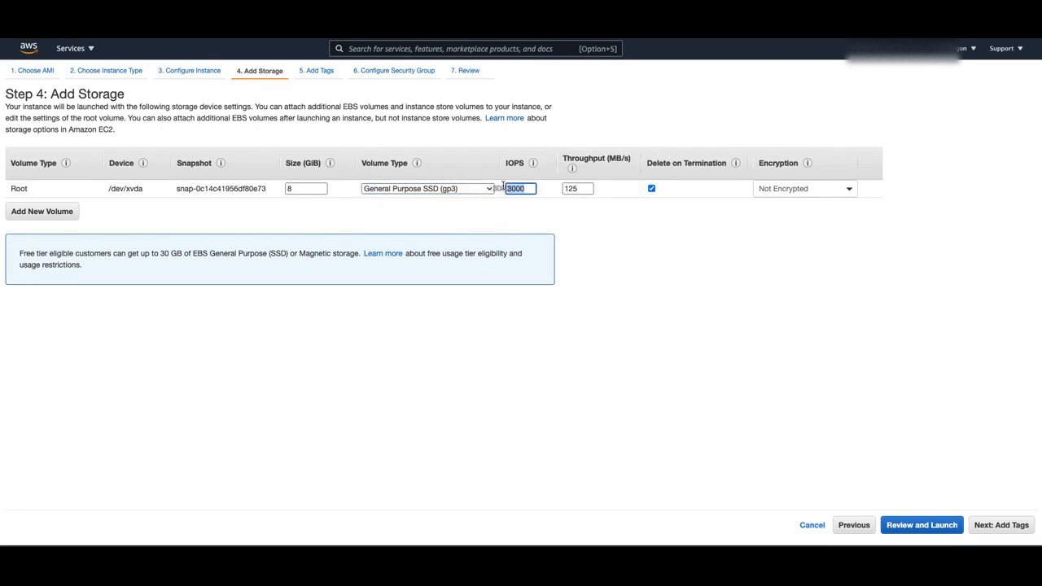
pyautogui.click(447, 190)
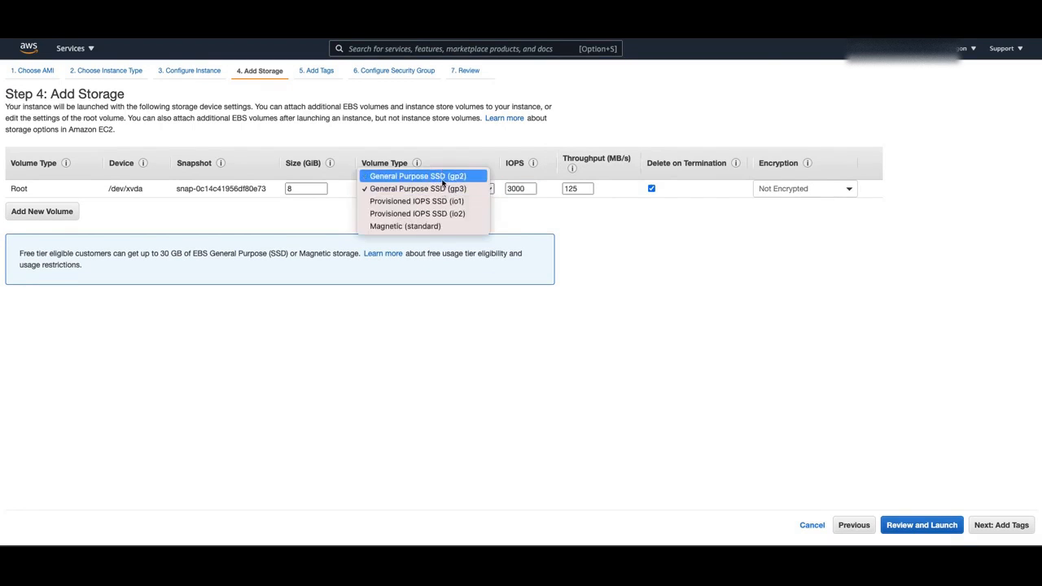
pyautogui.click(443, 179)
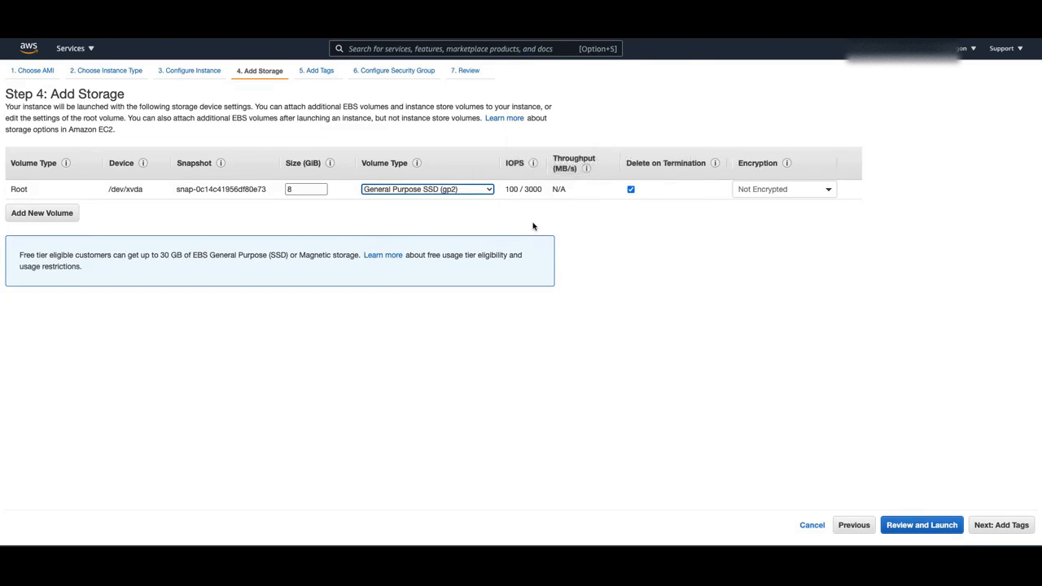
pyautogui.click(447, 191)
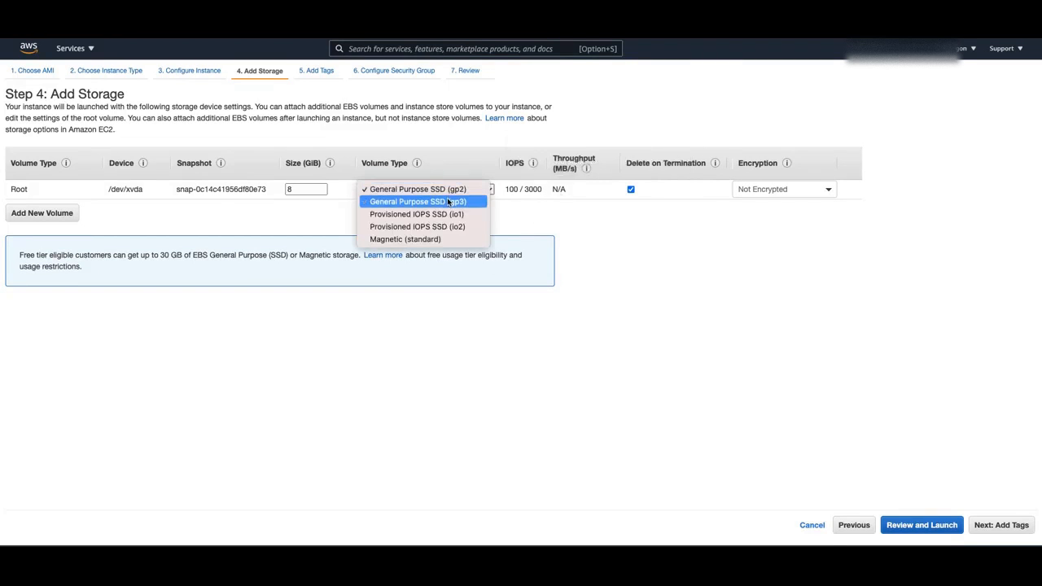
pyautogui.click(447, 202)
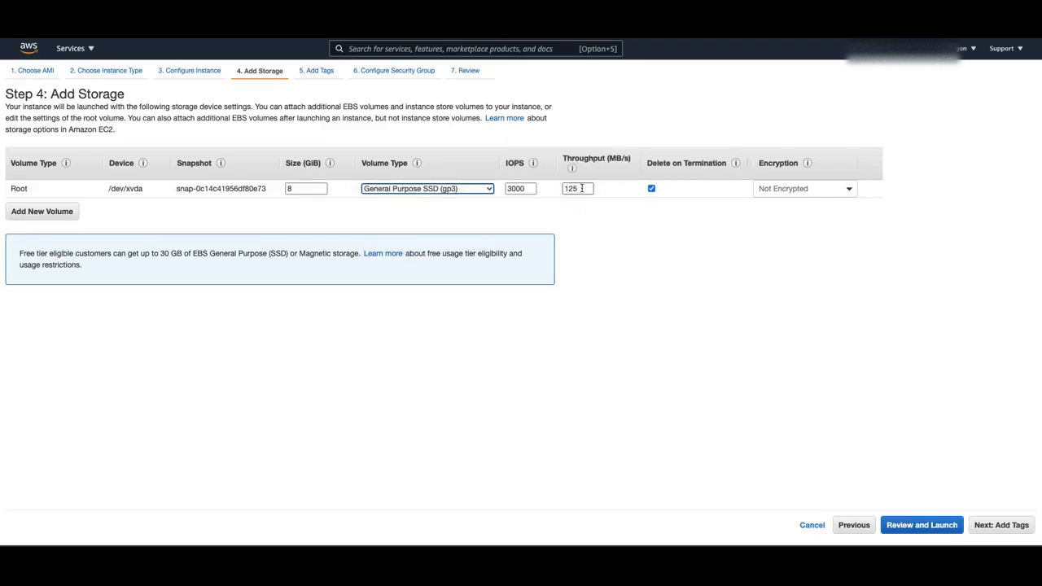
# Set the root volume's type to General Purpose SSD (gp2).
pyautogui.click(451, 189)
pyautogui.click(448, 176)
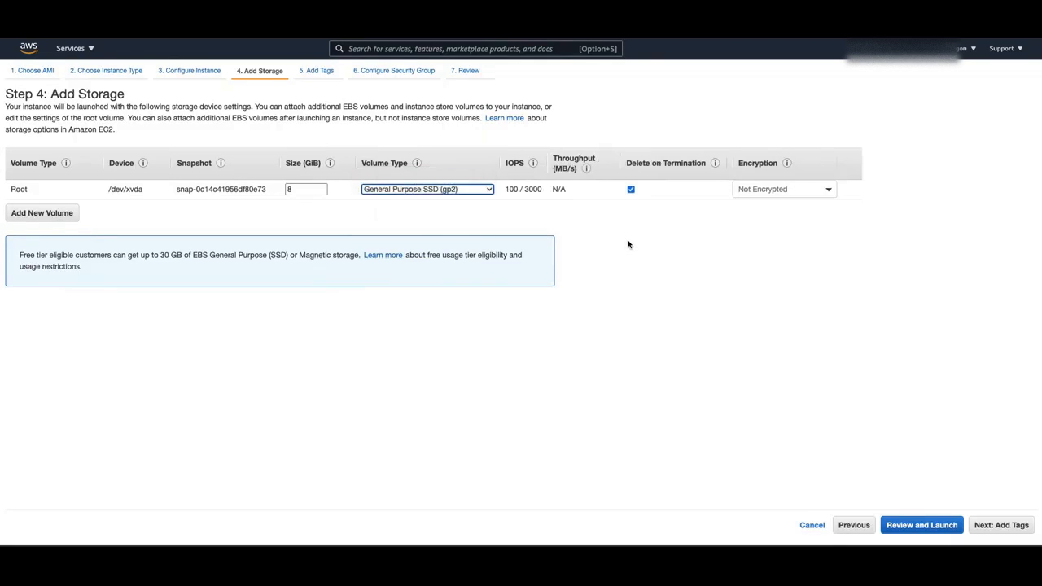
# Try encrypting the root volume with the (default) aws/ebs key, and set its encryption back to Not Encrypted.
pyautogui.click(757, 191)
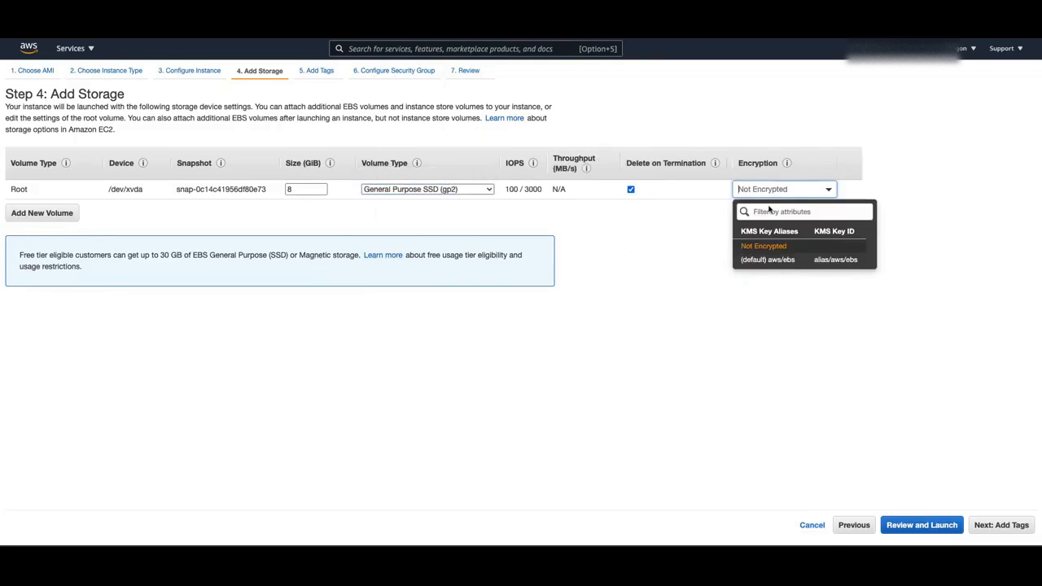
pyautogui.click(754, 189)
pyautogui.click(756, 192)
pyautogui.click(765, 262)
pyautogui.click(831, 190)
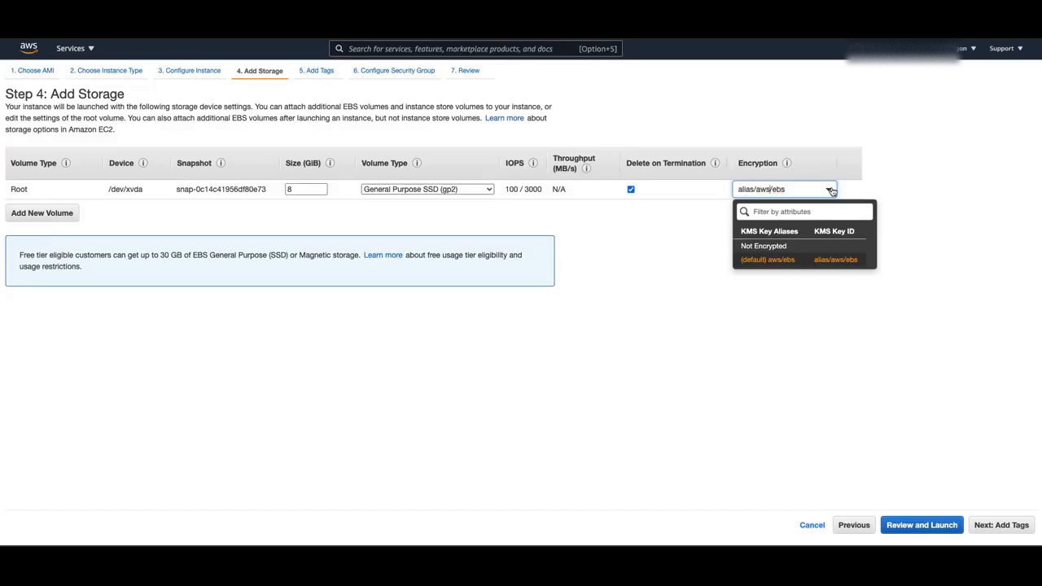
pyautogui.click(789, 192)
pyautogui.press('BackSpace')
pyautogui.press('BackSpace')
pyautogui.press('BackSpace')
pyautogui.press('BackSpace')
pyautogui.press('BackSpace')
pyautogui.press('BackSpace')
pyautogui.press('BackSpace')
pyautogui.press('BackSpace')
pyautogui.press('BackSpace')
pyautogui.press('BackSpace')
pyautogui.press('BackSpace')
pyautogui.press('BackSpace')
pyautogui.press('BackSpace')
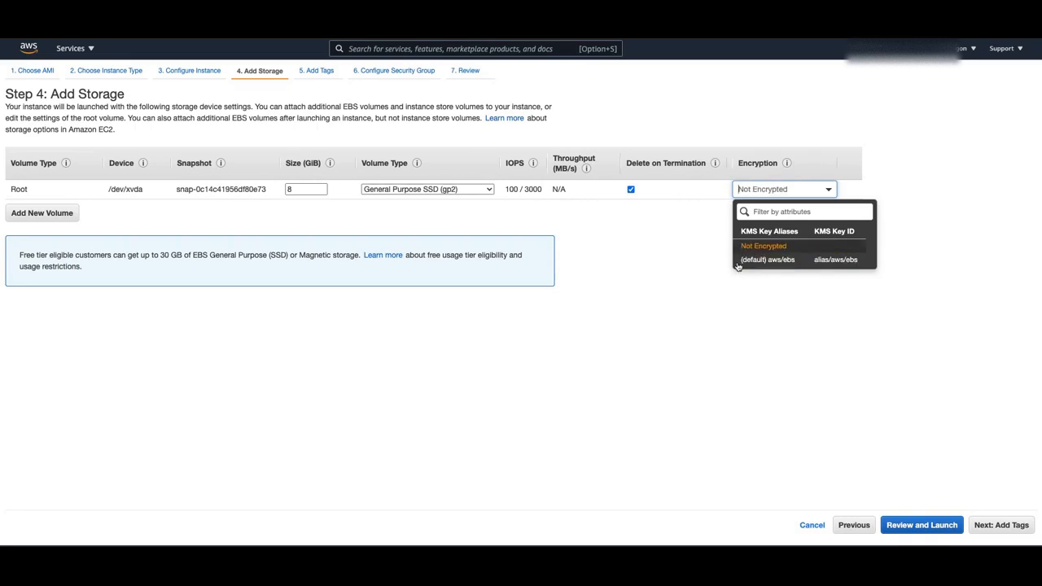
pyautogui.click(681, 268)
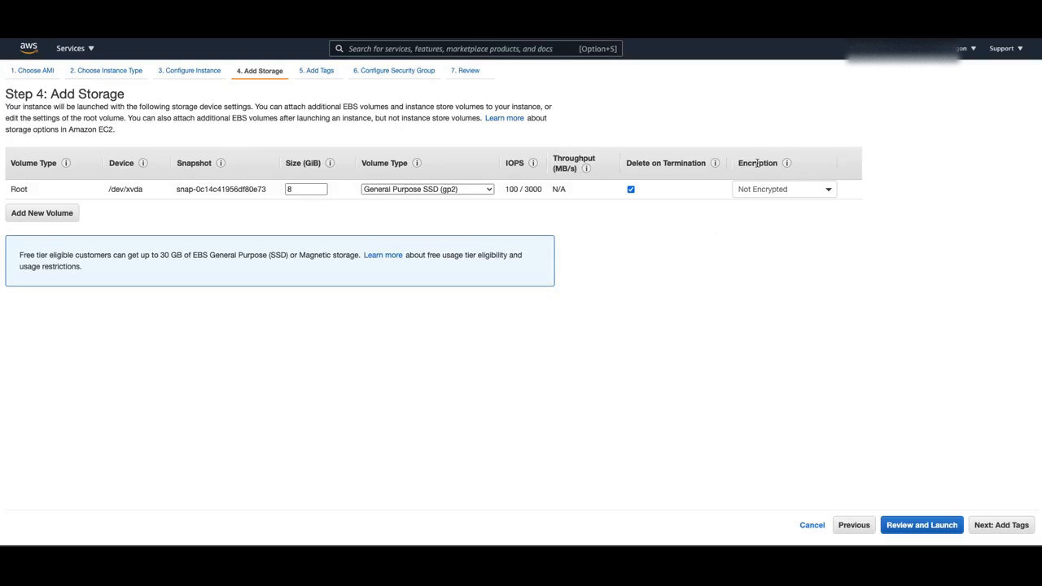
# Try adding a second EBS volume, check its volume type choices, and remove the volume again.
pyautogui.click(58, 214)
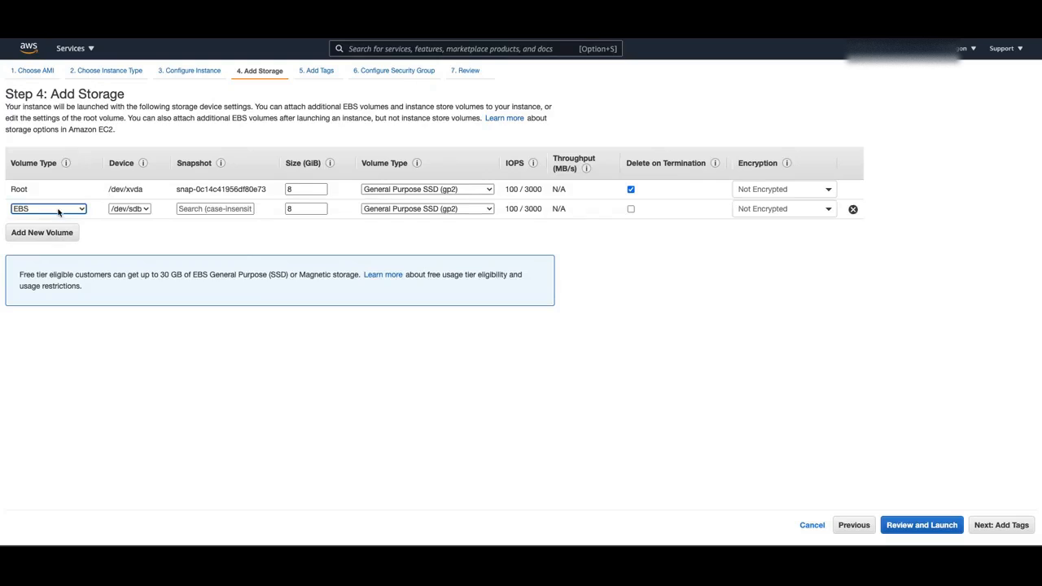
pyautogui.click(68, 209)
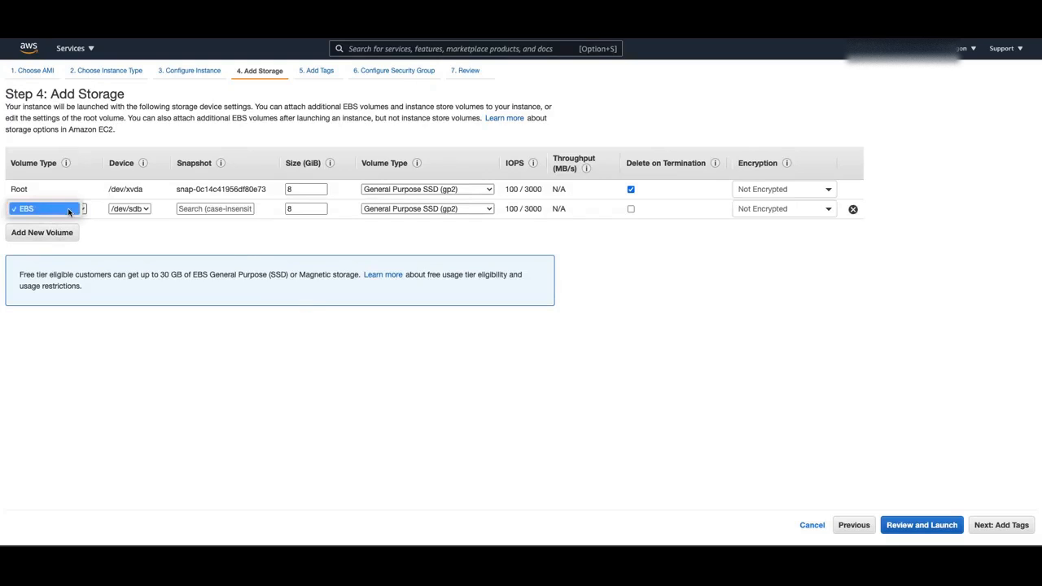
pyautogui.click(68, 209)
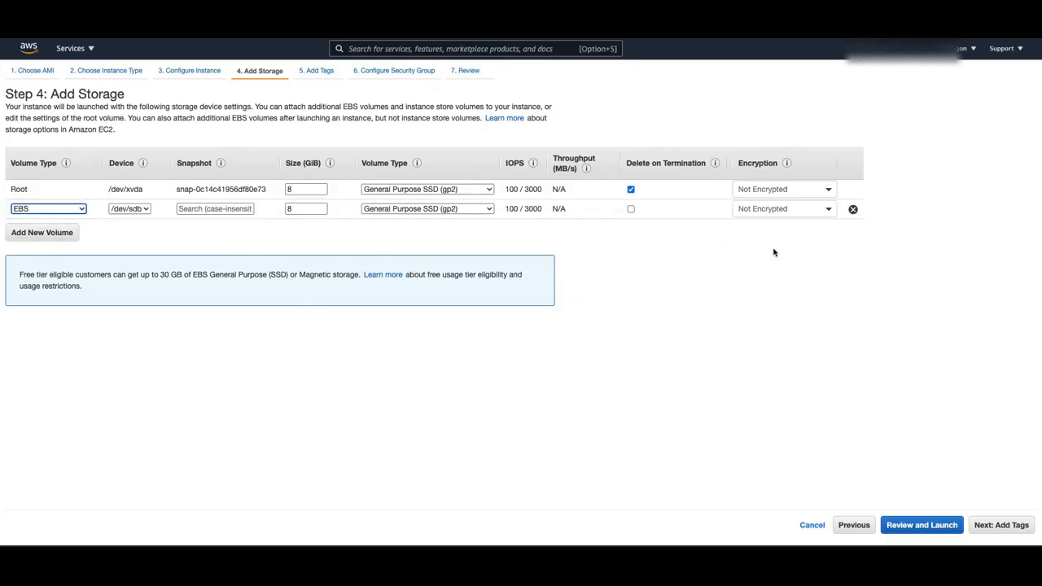
pyautogui.click(853, 210)
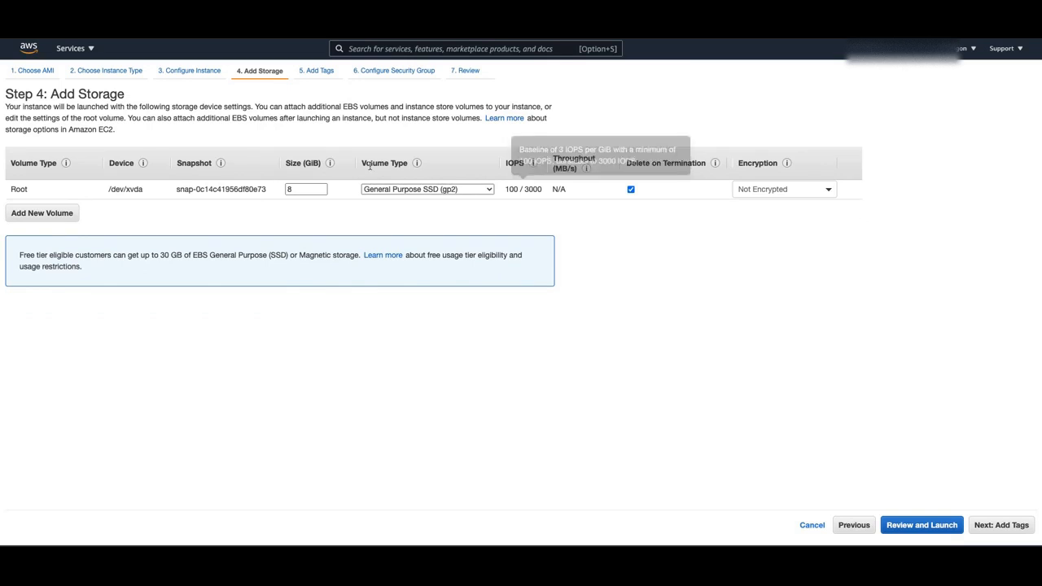
# Continue to the tag settings and add a tag with the key Dept and the value Initial project.
pyautogui.click(989, 529)
pyautogui.click(19, 254)
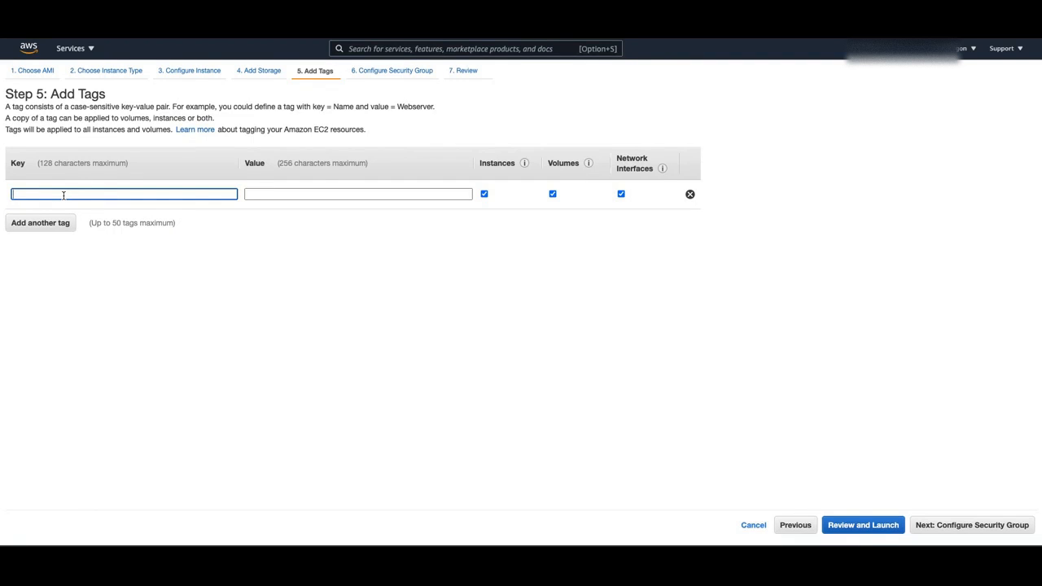
pyautogui.write('Dept')
pyautogui.press('Tab')
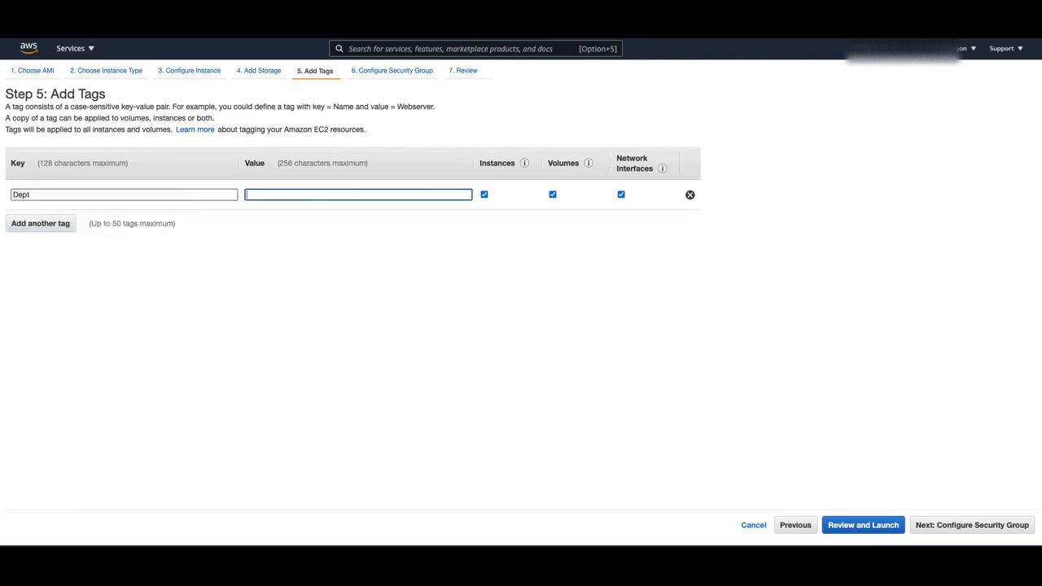
pyautogui.write('Initial pro')
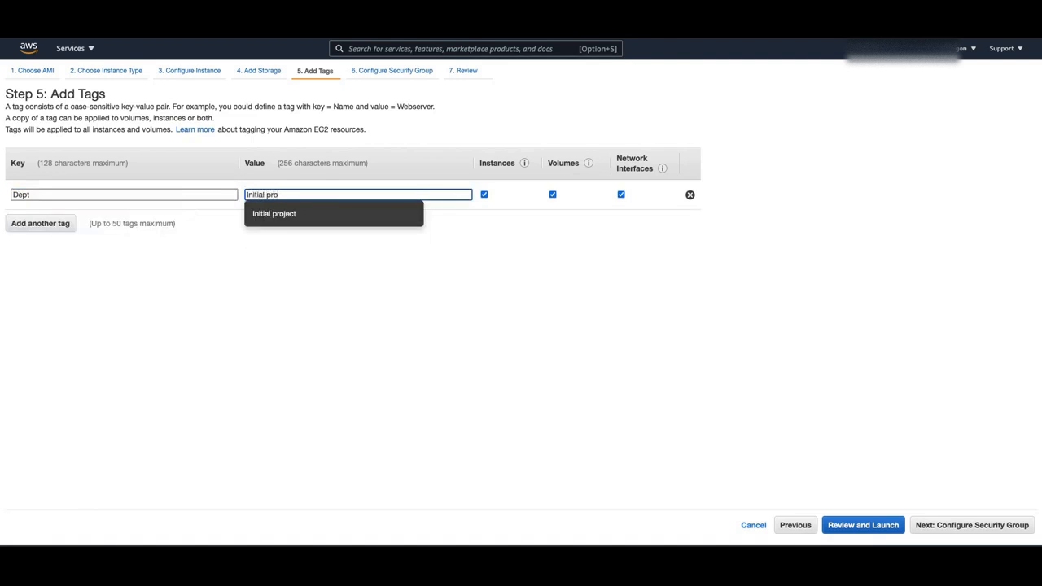
pyautogui.write('ject')
pyautogui.click(217, 385)
# Keep Dept as the tag key and change the tag's value to ops.
pyautogui.click(43, 194)
pyautogui.moveTo(43, 195); pyautogui.dragTo(2, 194)
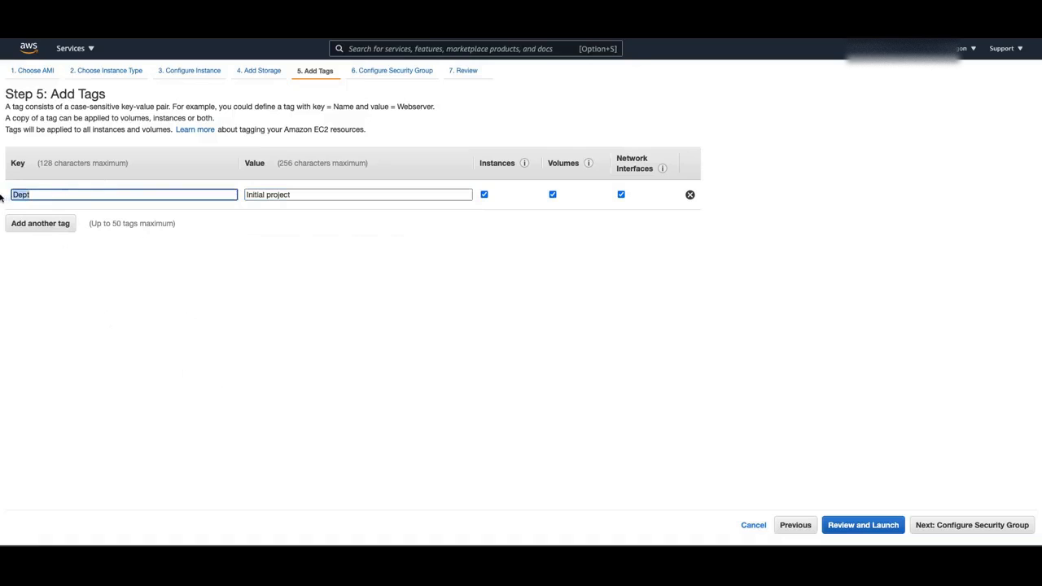
pyautogui.click(68, 186)
pyautogui.moveTo(51, 195); pyautogui.dragTo(3, 198)
pyautogui.click(32, 194)
pyautogui.click(35, 196)
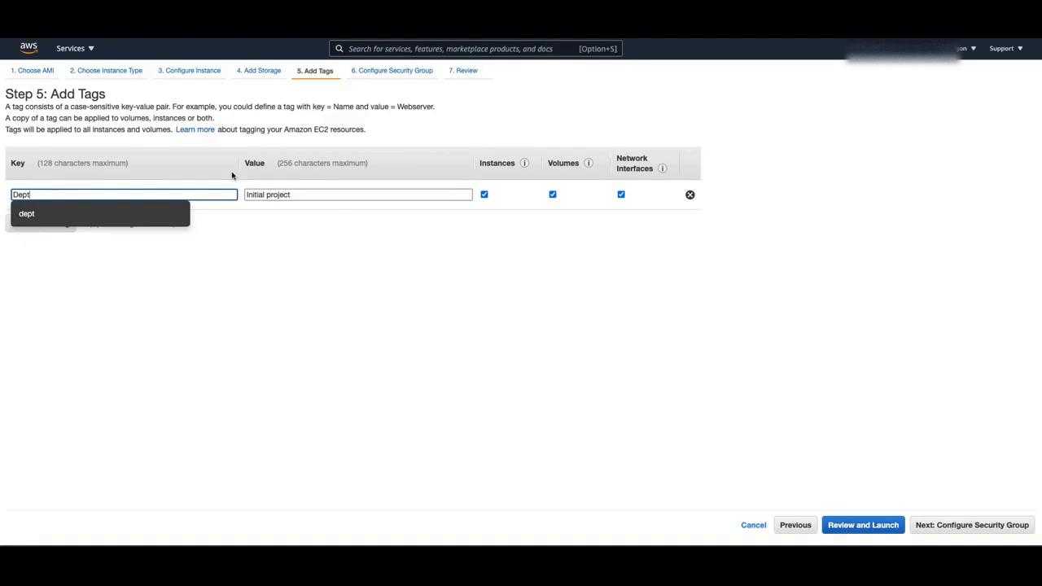
pyautogui.press('Tab')
pyautogui.write('ops')
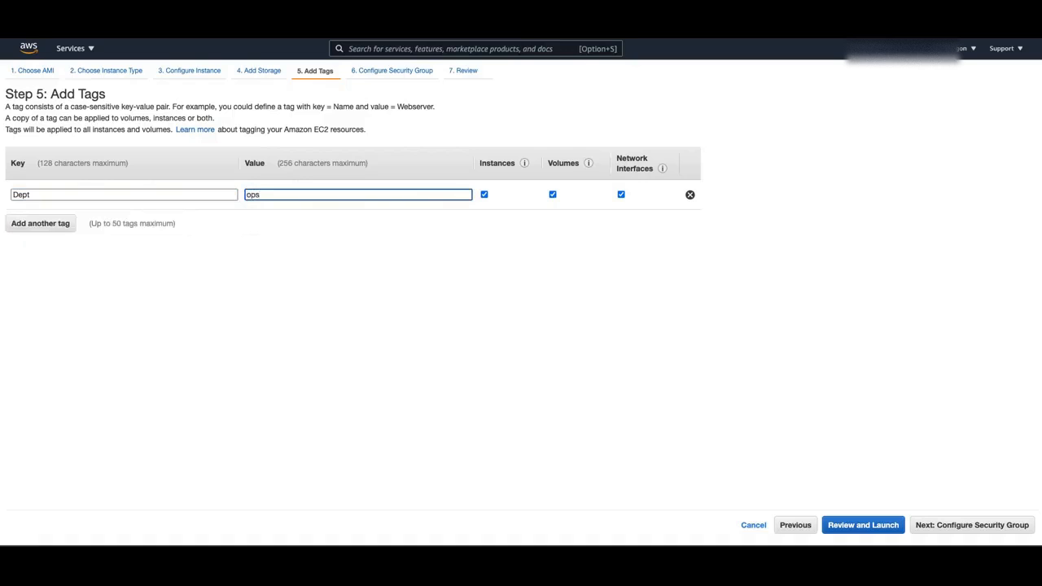
pyautogui.click(326, 236)
# Replace the Dept tag's value with developer.
pyautogui.moveTo(275, 195); pyautogui.dragTo(179, 188)
pyautogui.write('developer')
pyautogui.click(318, 236)
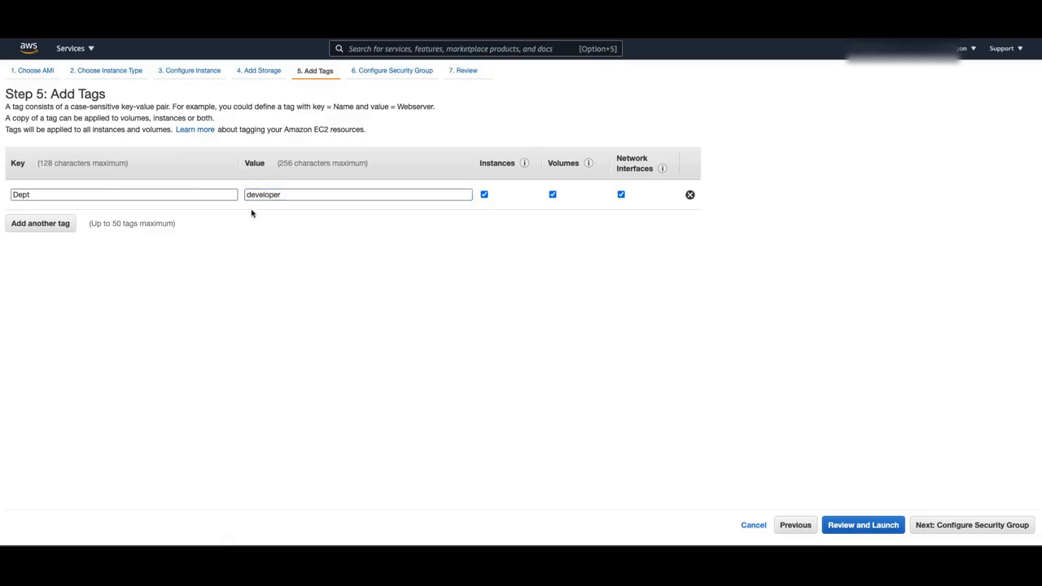
# Add a second tag with the key priority and the value High.
pyautogui.click(46, 226)
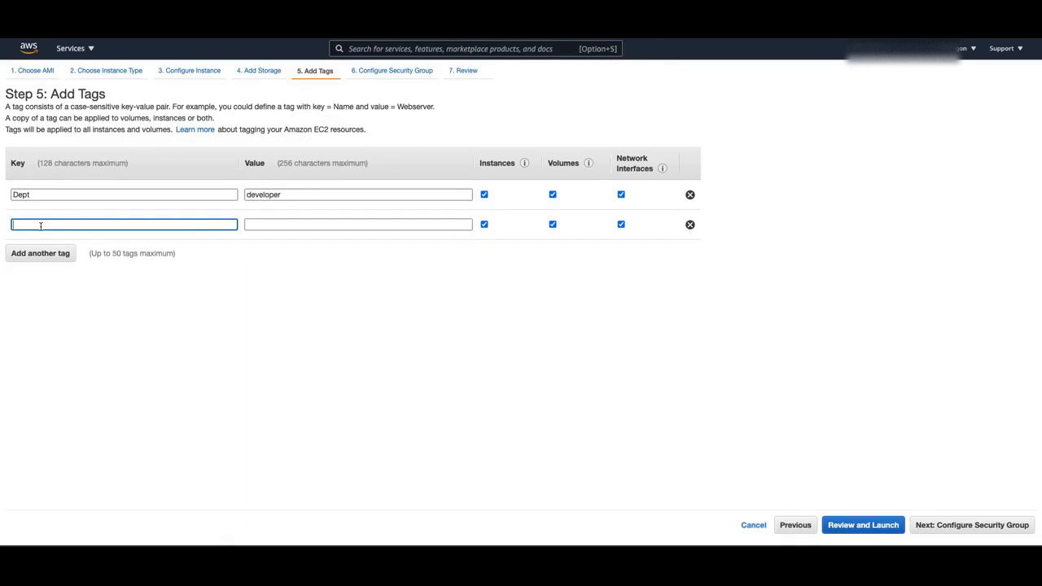
pyautogui.write('proj')
pyautogui.write('rity')
pyautogui.press('Tab')
pyautogui.write('High')
pyautogui.press('BackSpace')
pyautogui.press('BackSpace')
pyautogui.press('BackSpace')
pyautogui.write('igh')
pyautogui.click(133, 292)
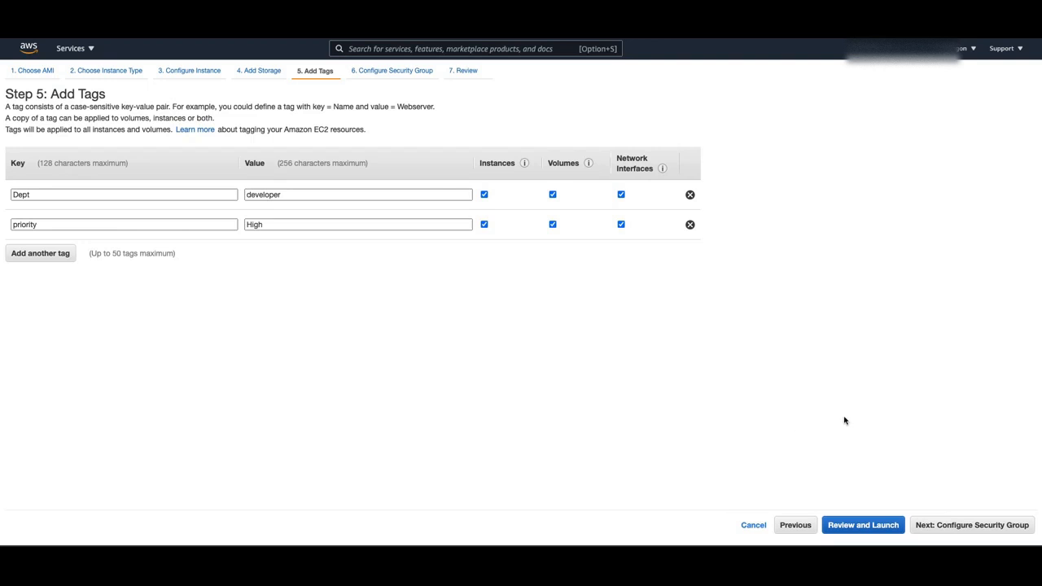
# Continue to the security group settings, assign the existing Initial SG group and examine its inbound SSH rule.
pyautogui.click(937, 525)
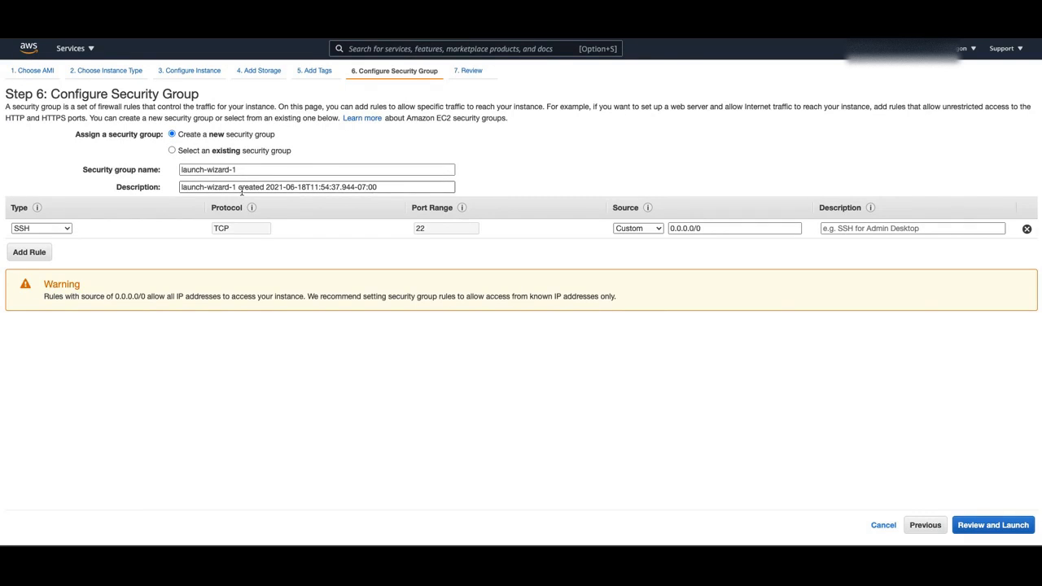
pyautogui.tripleClick(195, 169)
pyautogui.click(172, 151)
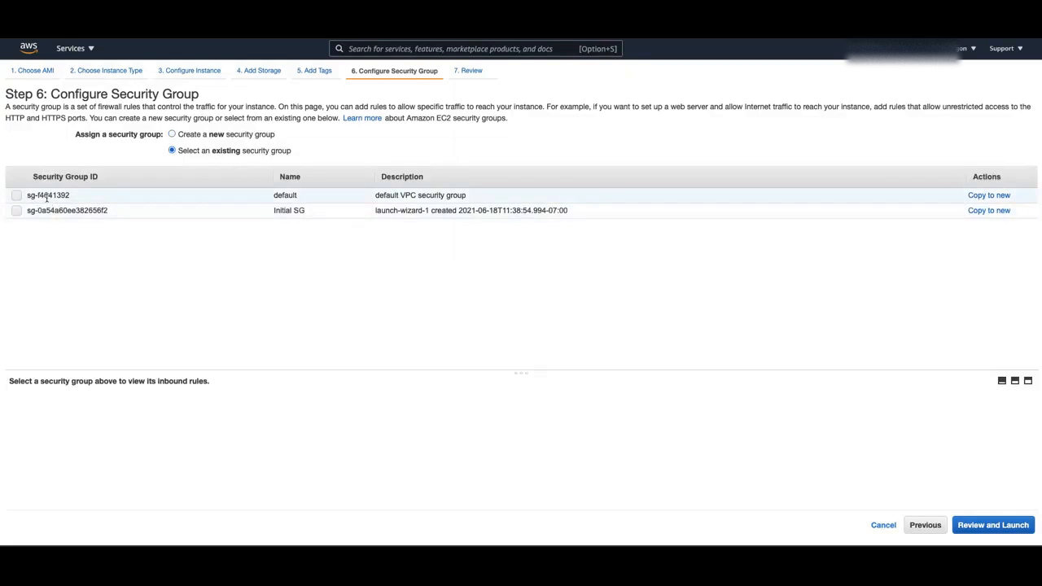
pyautogui.click(17, 210)
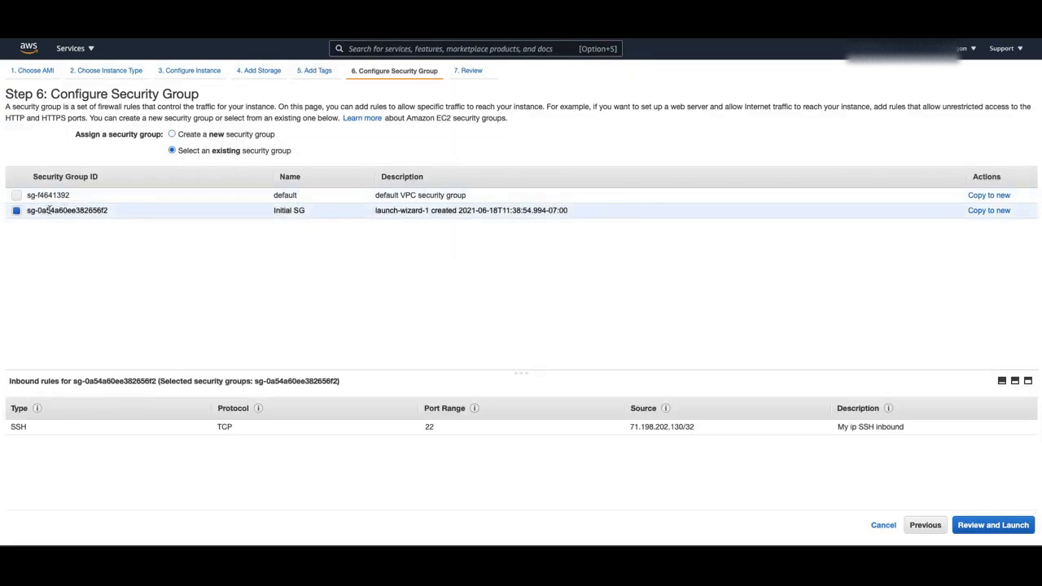
pyautogui.doubleClick(18, 428)
pyautogui.doubleClick(224, 426)
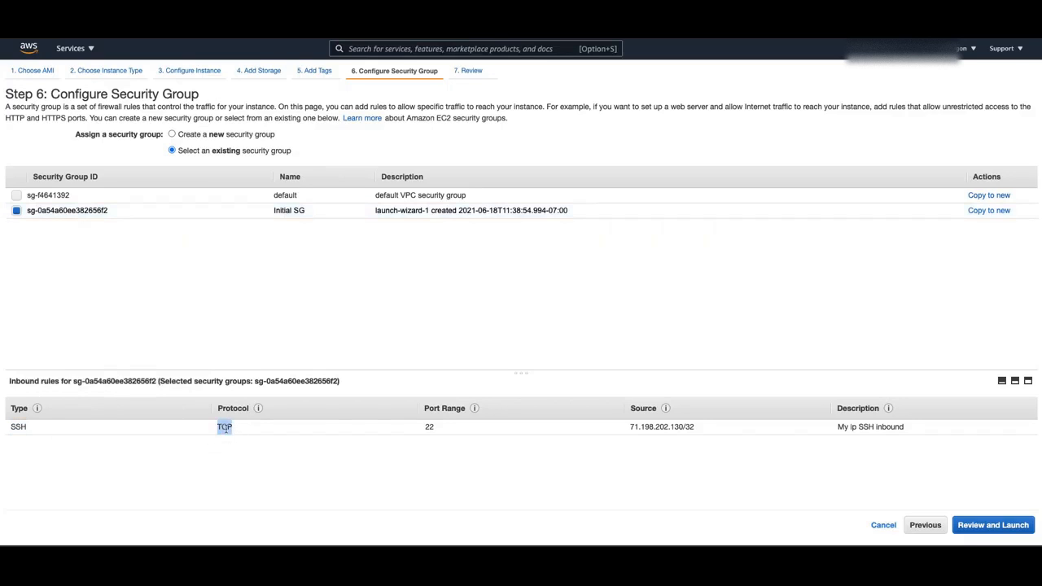
pyautogui.doubleClick(429, 428)
pyautogui.doubleClick(692, 431)
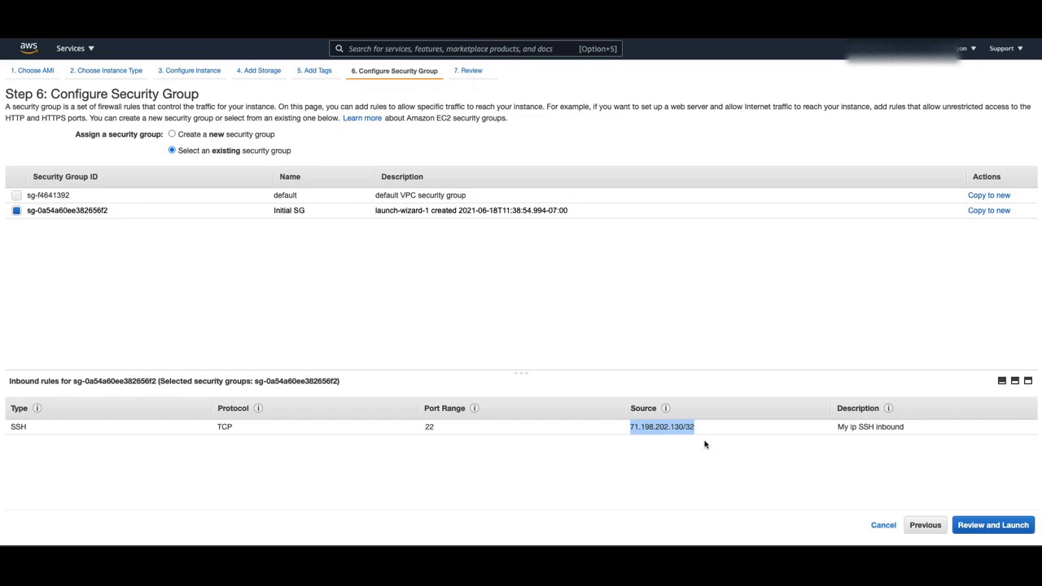
# Proceed through the review and launch the instance with the existing initial keypair, acknowledging access to its private key file.
pyautogui.click(988, 527)
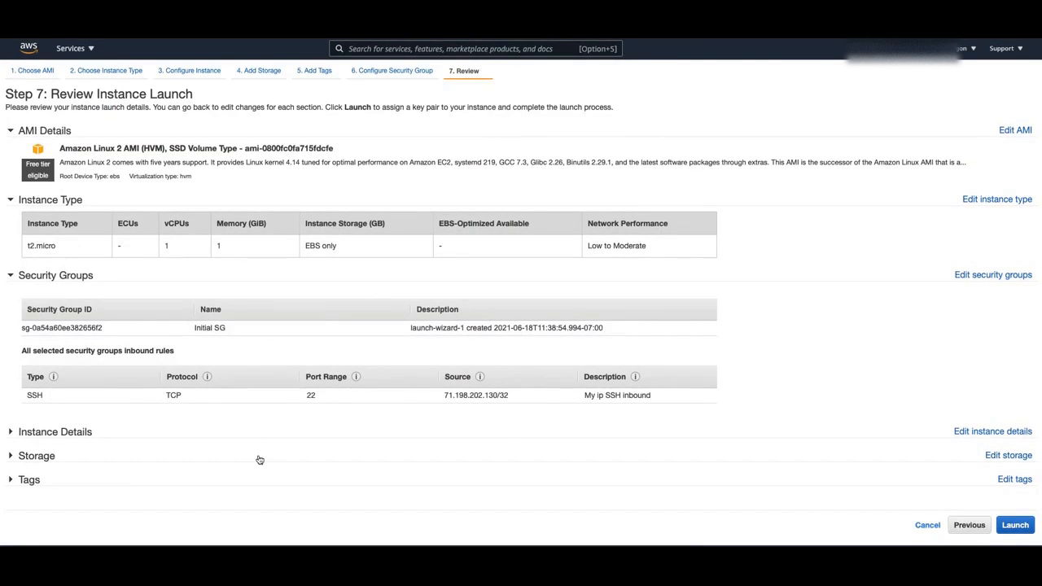
pyautogui.click(1017, 526)
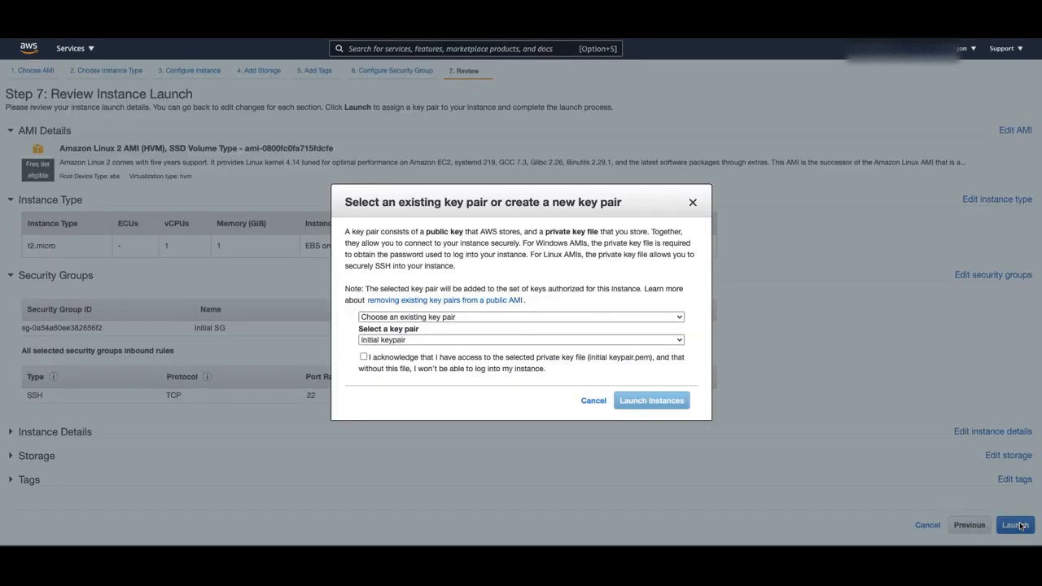
pyautogui.click(405, 340)
pyautogui.click(404, 341)
pyautogui.click(406, 359)
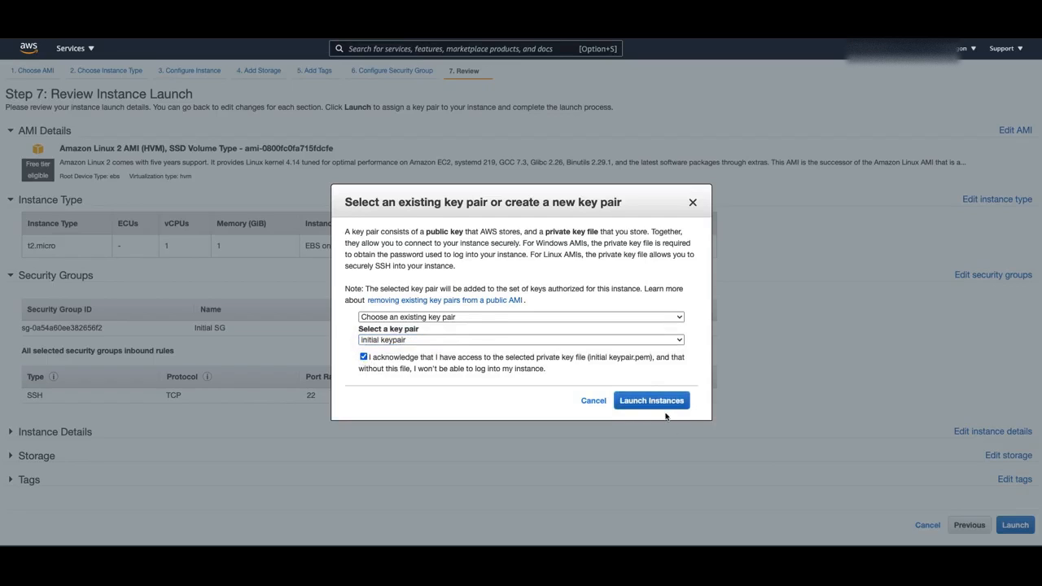
pyautogui.click(652, 401)
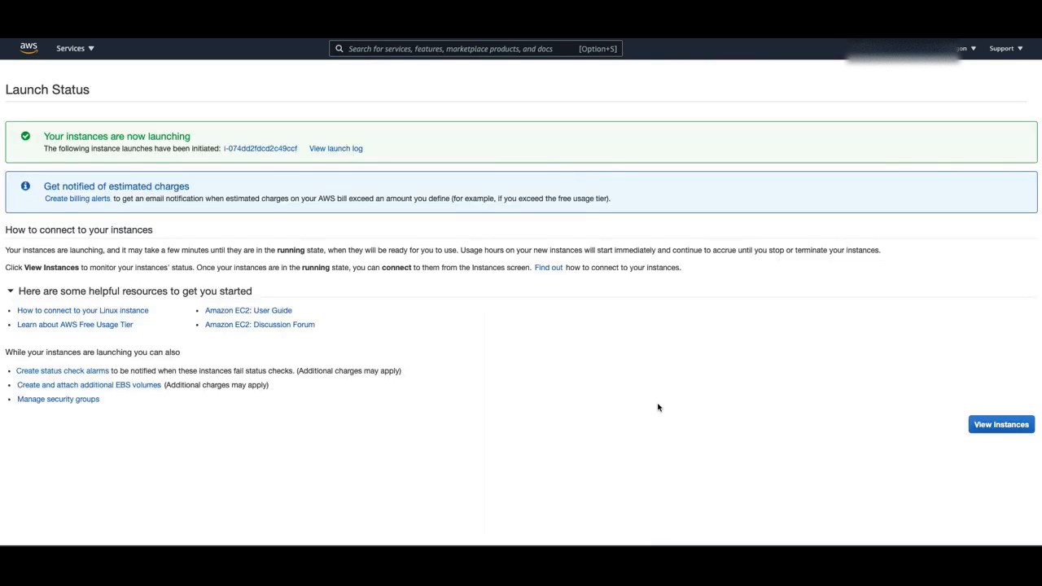
# Open the newly launched instance in the instances list, check its state and name it Developer Project.
pyautogui.click(276, 149)
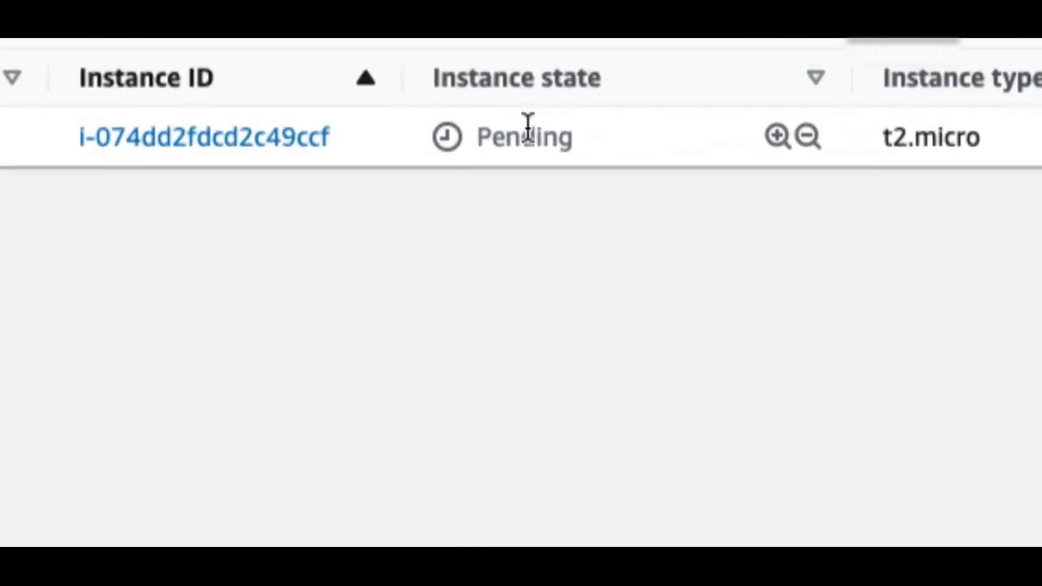
pyautogui.moveTo(471, 135); pyautogui.dragTo(580, 146)
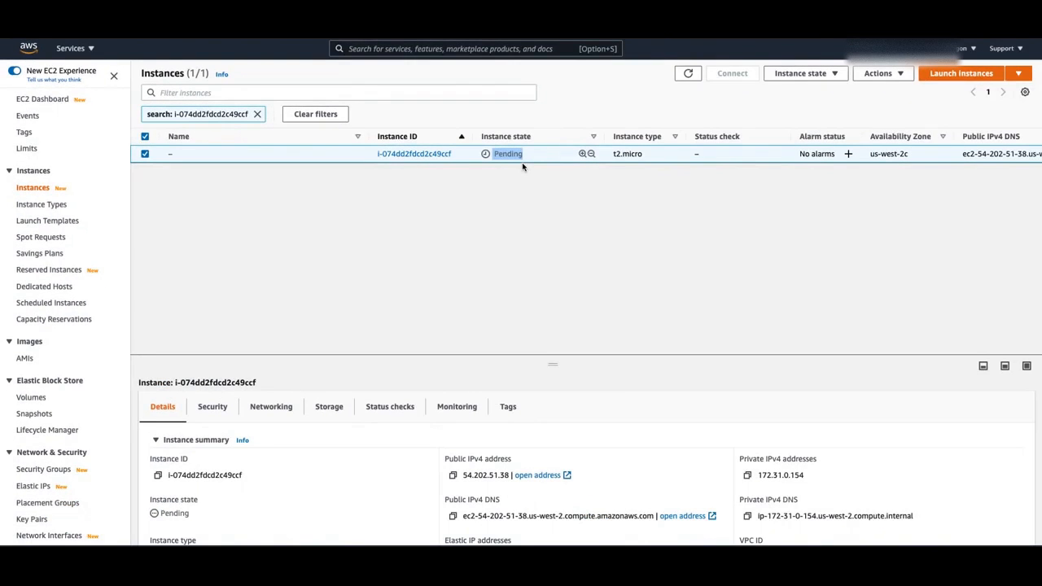
pyautogui.click(179, 154)
pyautogui.write('Initial')
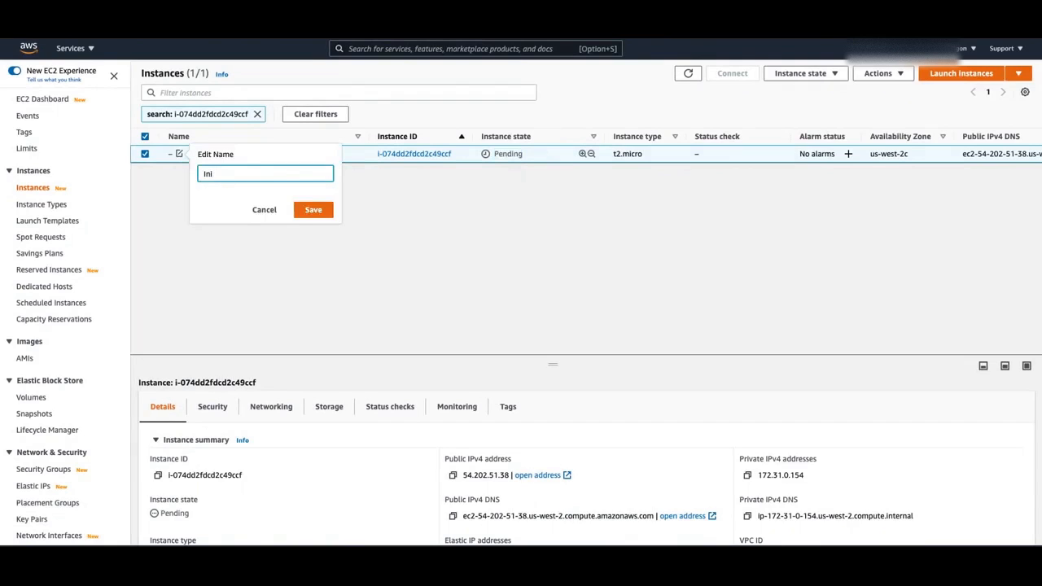
pyautogui.press('BackSpace')
pyautogui.press('BackSpace')
pyautogui.press('BackSpace')
pyautogui.write('oper Pro')
pyautogui.click(314, 209)
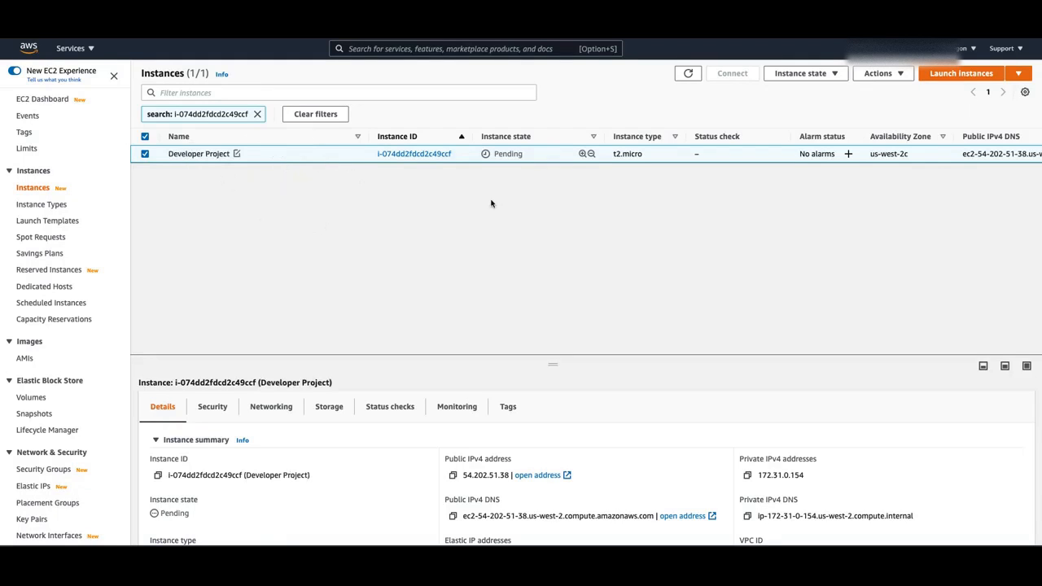
# Enlarge the instance's details area and examine its instance ID, private IPv4 address and public IPv4 DNS.
pyautogui.scroll(-2, 301, 448)
pyautogui.scroll(2, 301, 448)
pyautogui.moveTo(350, 356); pyautogui.dragTo(342, 213)
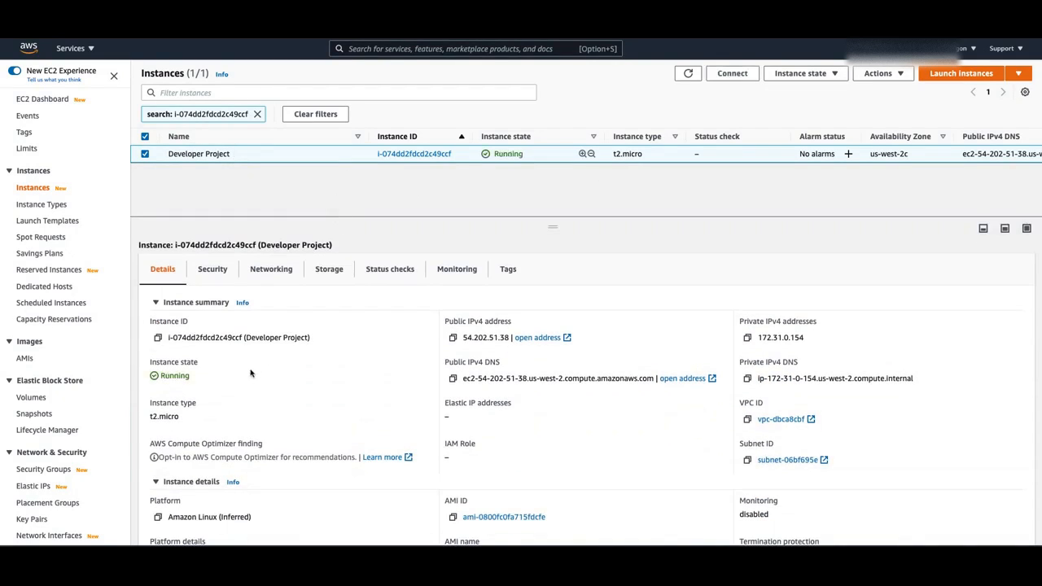
pyautogui.moveTo(316, 338); pyautogui.dragTo(169, 336)
pyautogui.click(200, 346)
pyautogui.moveTo(246, 338); pyautogui.dragTo(330, 339)
pyautogui.click(329, 339)
pyautogui.moveTo(808, 342); pyautogui.dragTo(756, 339)
pyautogui.tripleClick(502, 378)
pyautogui.click(286, 418)
# Examine the instance's VPC ID, subnet ID and AMI ID, and the remaining instance details.
pyautogui.scroll(-1, 668, 448)
pyautogui.moveTo(737, 349); pyautogui.dragTo(772, 350)
pyautogui.click(768, 359)
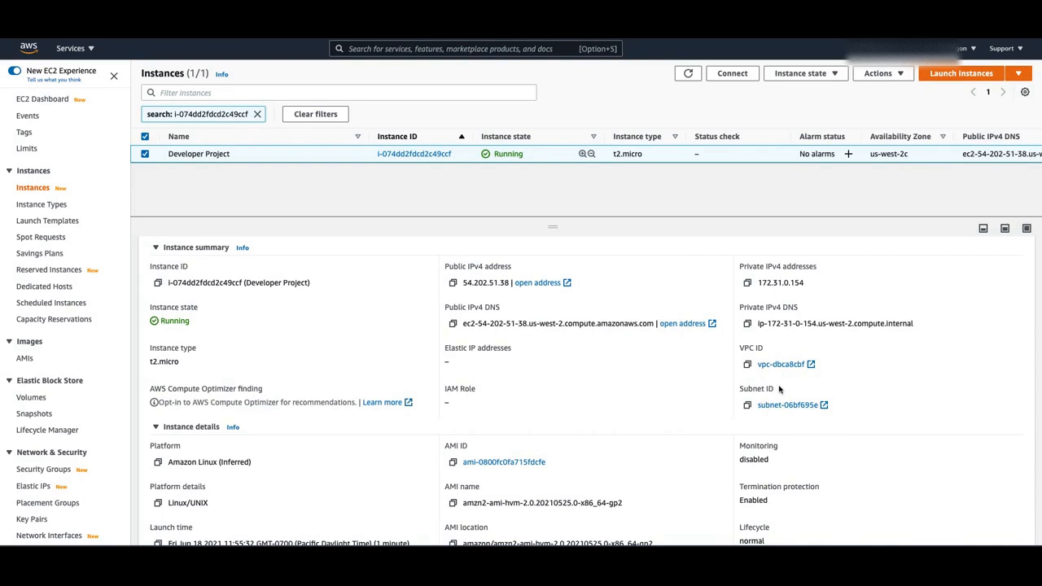
pyautogui.moveTo(779, 390); pyautogui.dragTo(734, 389)
pyautogui.click(732, 390)
pyautogui.scroll(-2, 456, 376)
pyautogui.moveTo(452, 365); pyautogui.dragTo(474, 367)
pyautogui.click(476, 368)
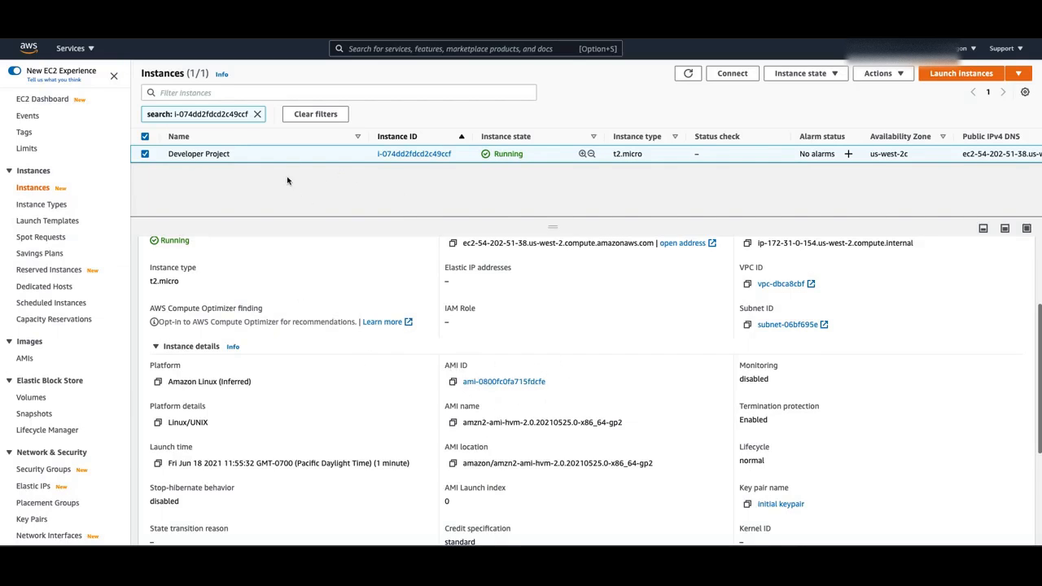
pyautogui.scroll(-1, 549, 439)
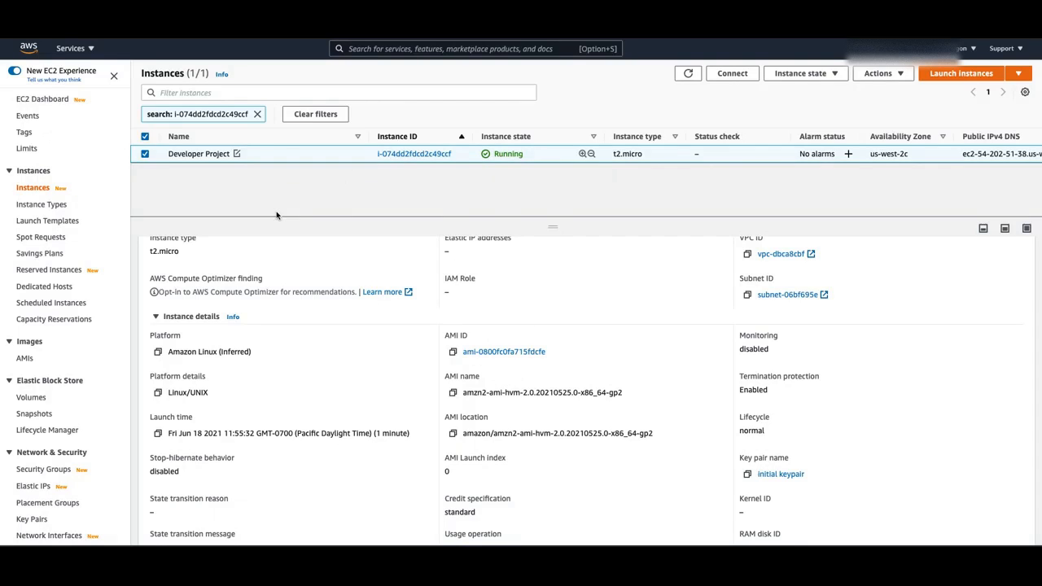
# Examine the instance's AMI name and read through the rest of its instance details.
pyautogui.scroll(-3, 574, 395)
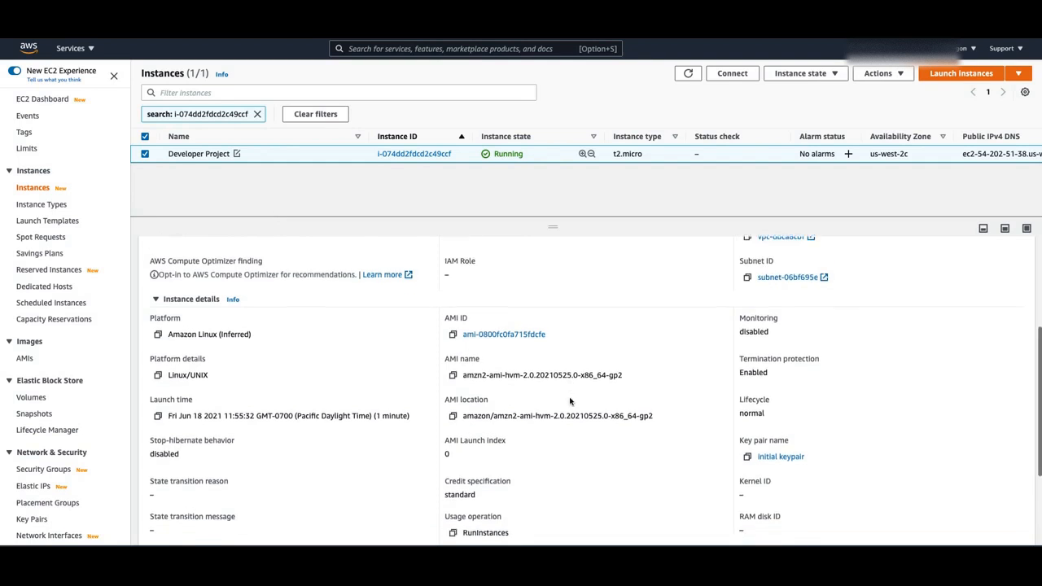
pyautogui.scroll(1, 569, 400)
pyautogui.moveTo(624, 340); pyautogui.dragTo(456, 340)
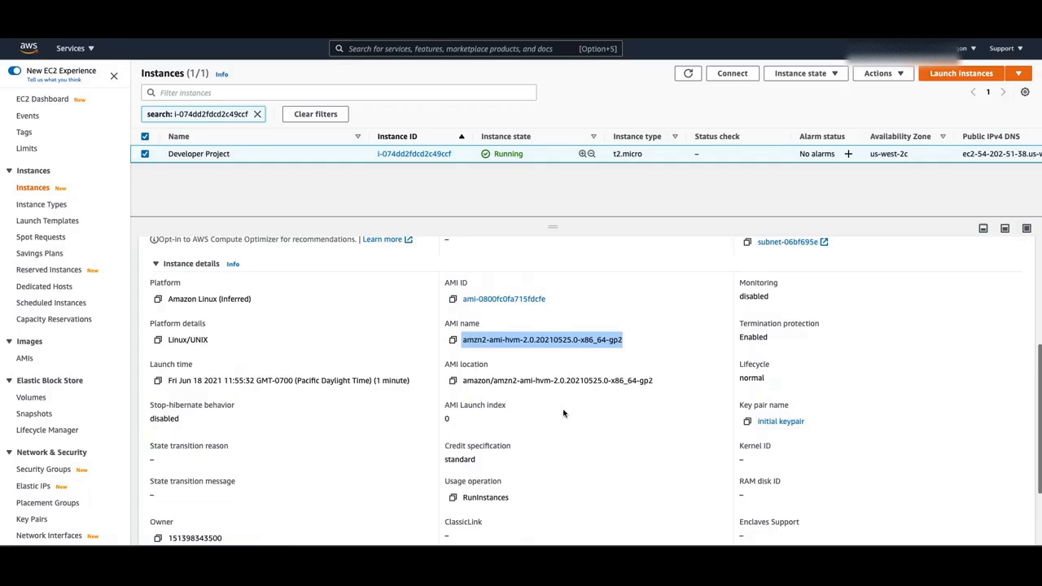
pyautogui.click(564, 414)
pyautogui.moveTo(640, 342); pyautogui.dragTo(530, 342)
pyautogui.click(530, 342)
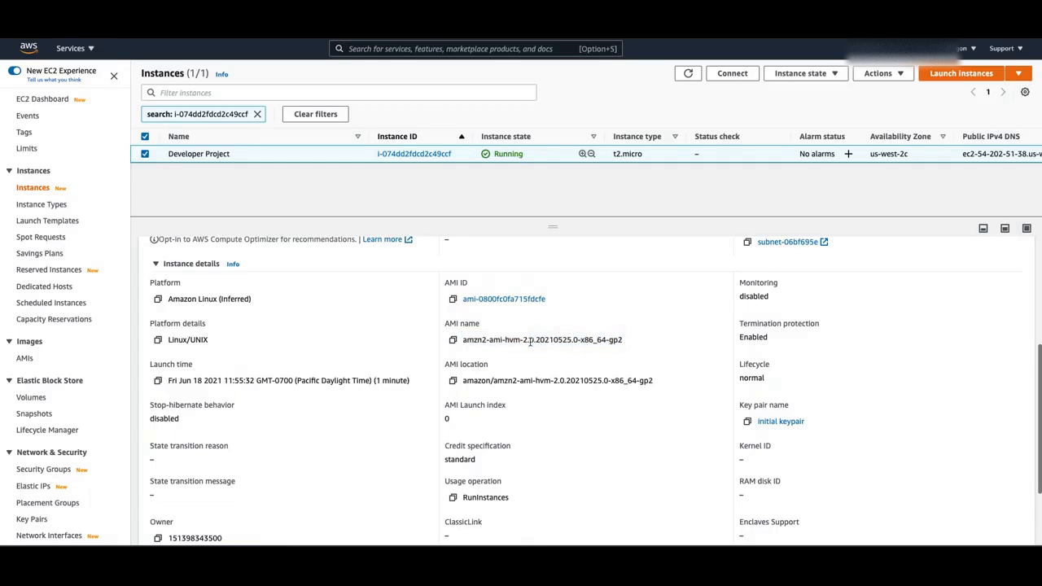
pyautogui.moveTo(623, 341); pyautogui.dragTo(484, 341)
pyautogui.click(464, 419)
pyautogui.scroll(-2, 464, 419)
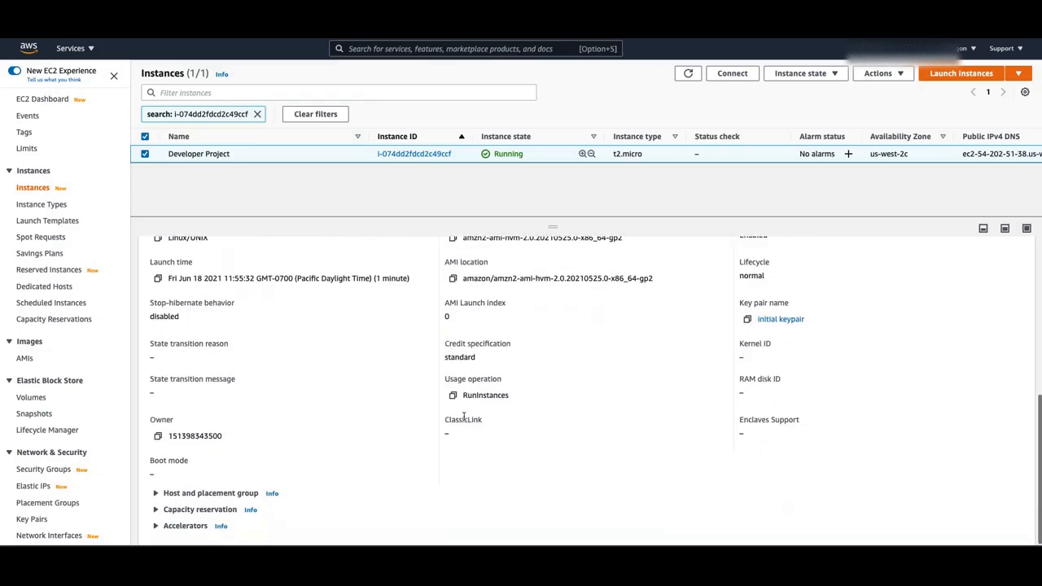
pyautogui.scroll(5, 339, 417)
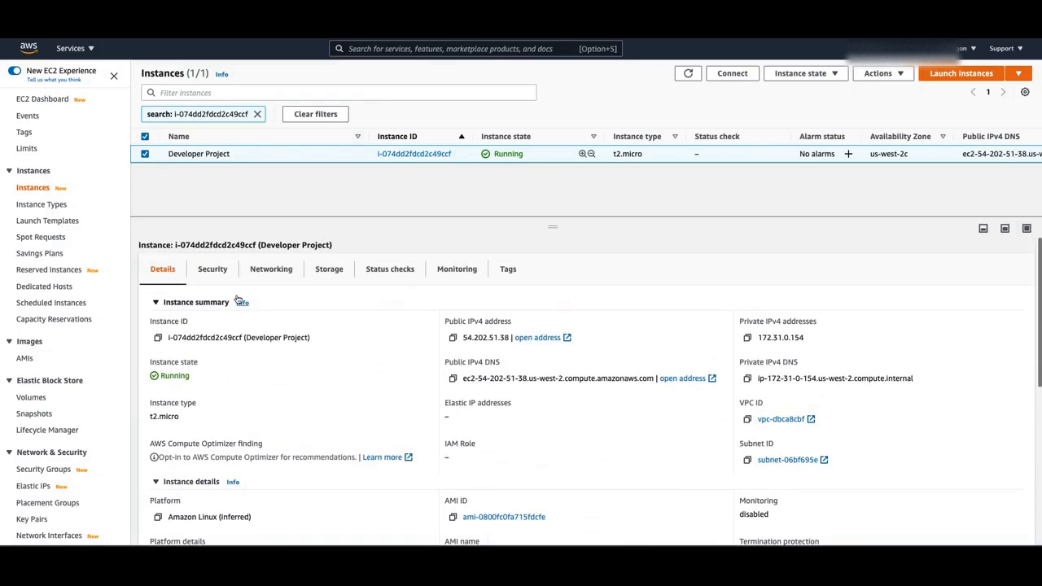
# Review the instance's security details and rules, along with its networking details.
pyautogui.click(213, 268)
pyautogui.scroll(-1, 296, 402)
pyautogui.scroll(1, 295, 407)
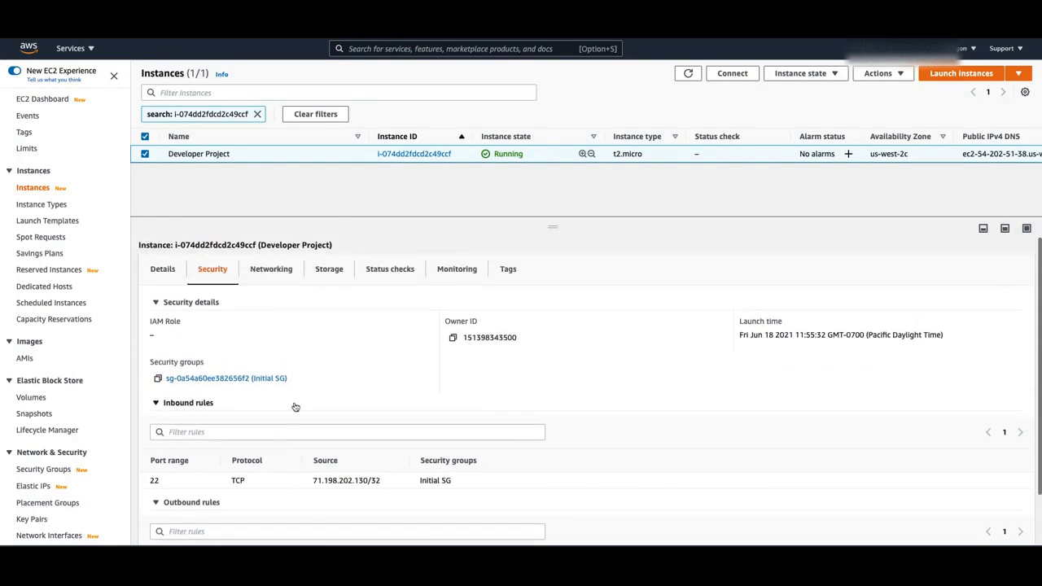
pyautogui.click(271, 270)
pyautogui.scroll(-1, 367, 391)
pyautogui.scroll(1, 364, 318)
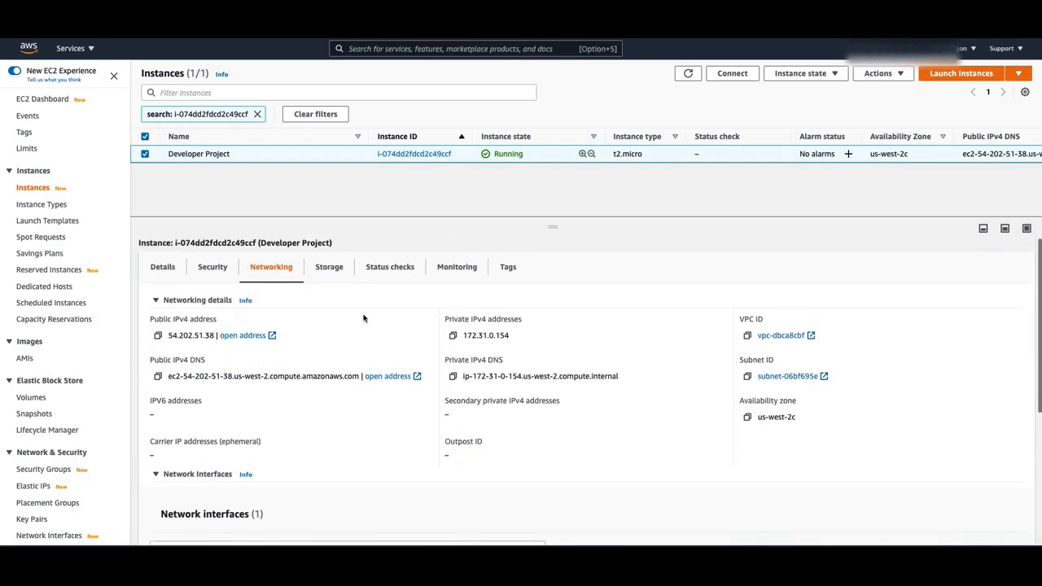
# Check the instance's system status checks and look at its monitoring information.
pyautogui.click(395, 268)
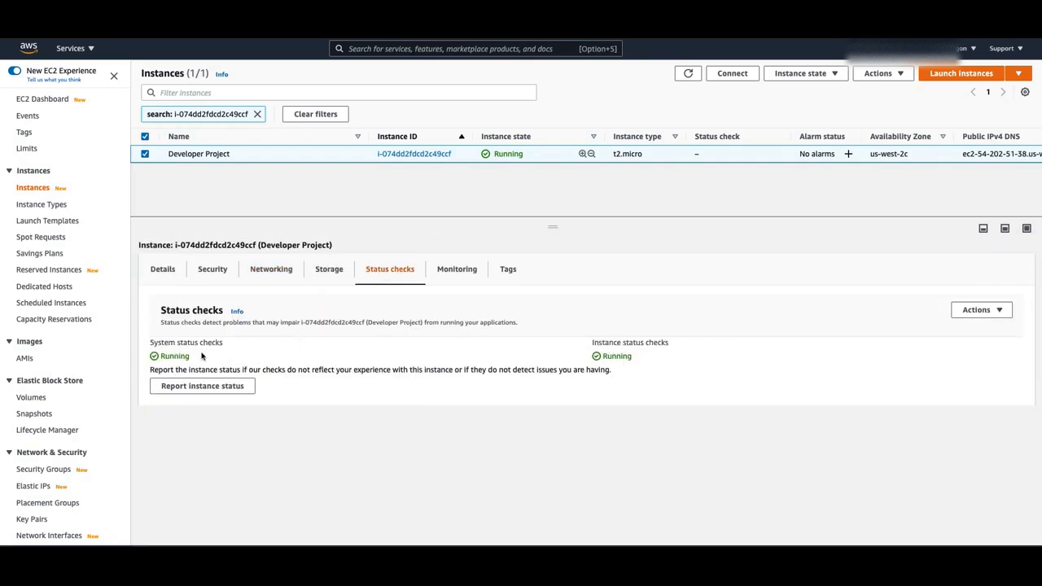
pyautogui.moveTo(190, 357); pyautogui.dragTo(151, 359)
pyautogui.click(268, 367)
pyautogui.click(457, 269)
pyautogui.scroll(-1, 421, 376)
pyautogui.scroll(1, 421, 376)
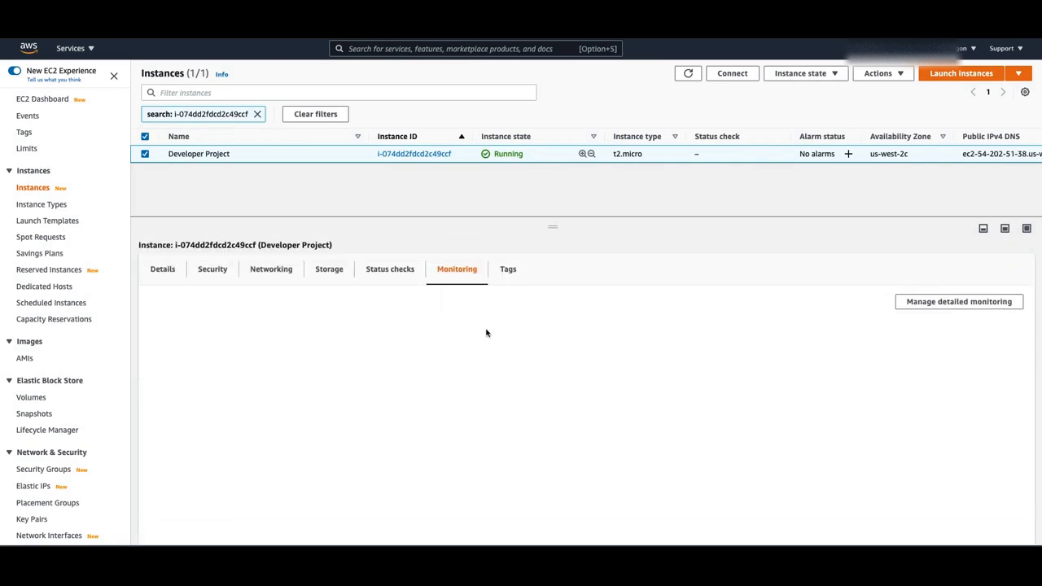
# View the instance's tags and shrink the details area to give the instances list more room.
pyautogui.click(508, 270)
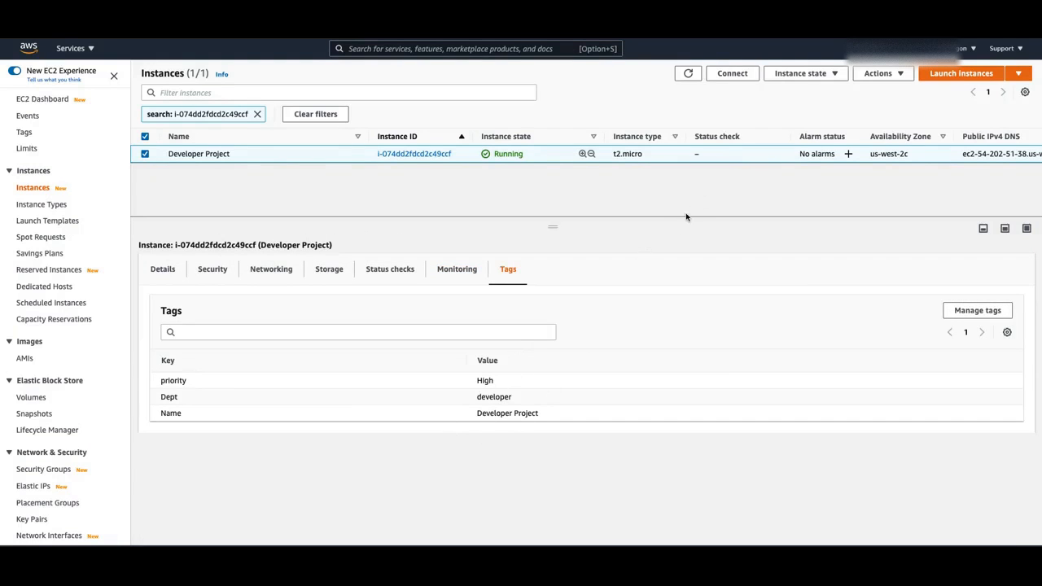
pyautogui.moveTo(685, 218); pyautogui.dragTo(686, 333)
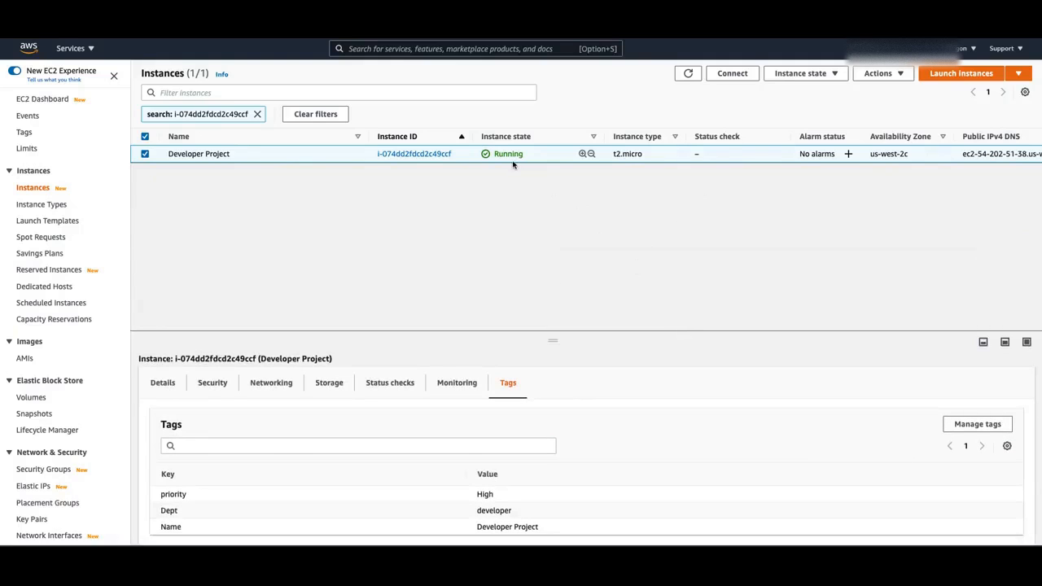